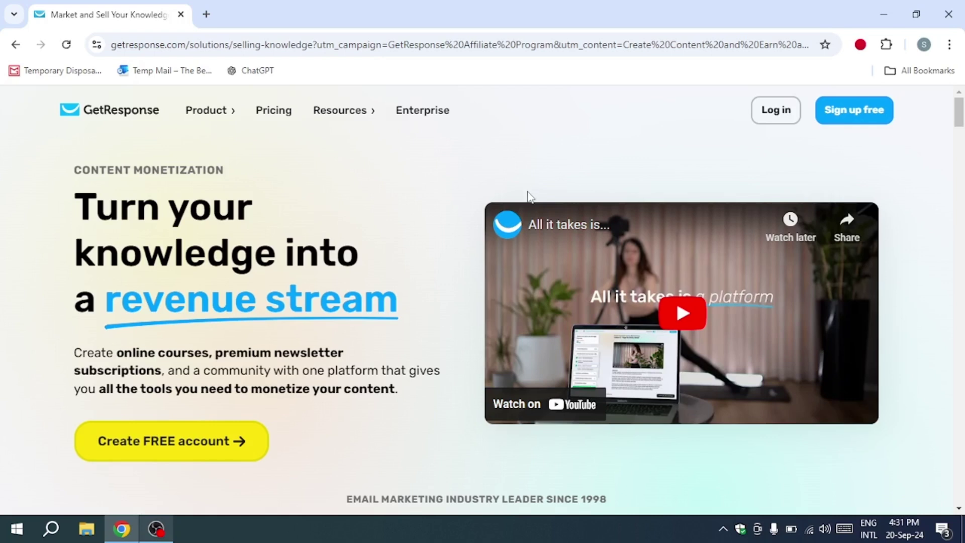
Sign up for a free GetResponse account with the existing Google account and continue through the Google consent page
left_click(858, 118)
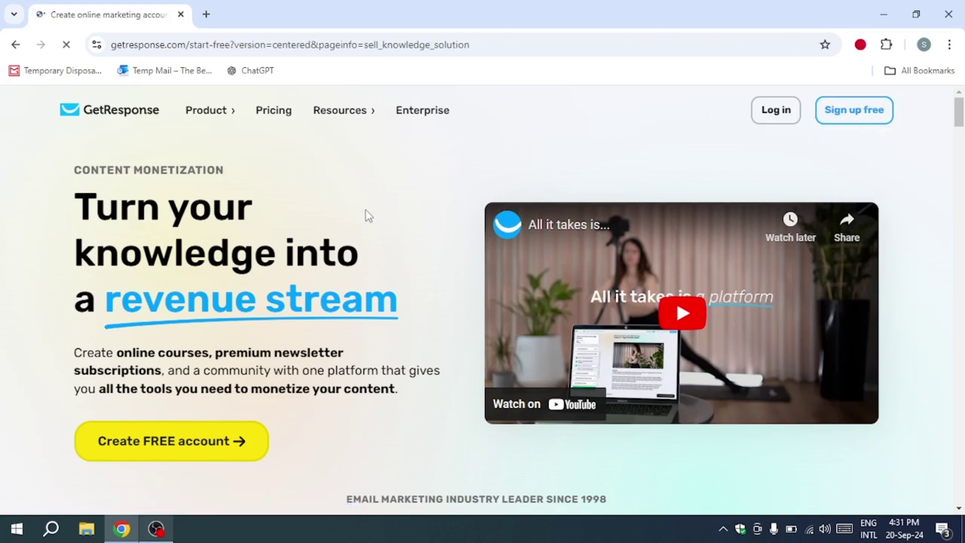
scroll(349, 334, "down", 3)
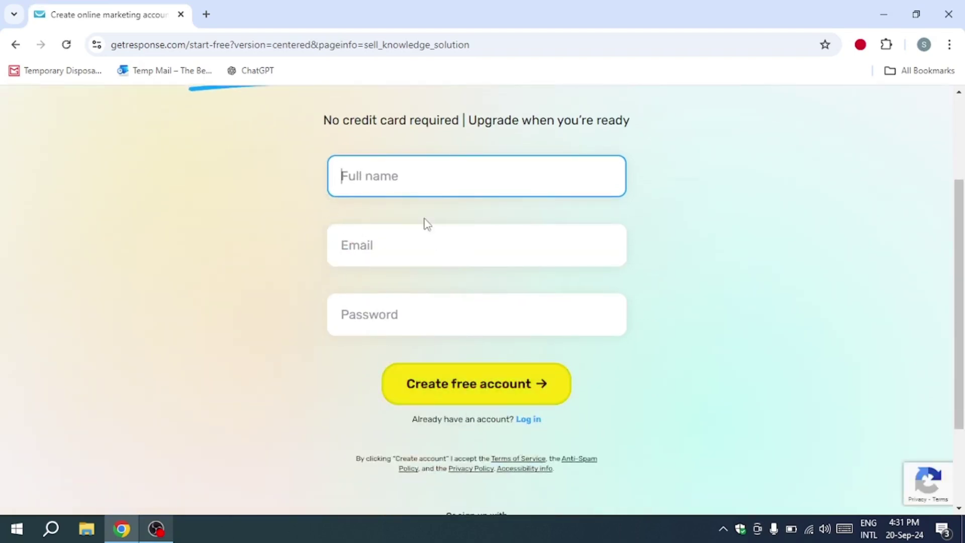
scroll(426, 348, "down", 3)
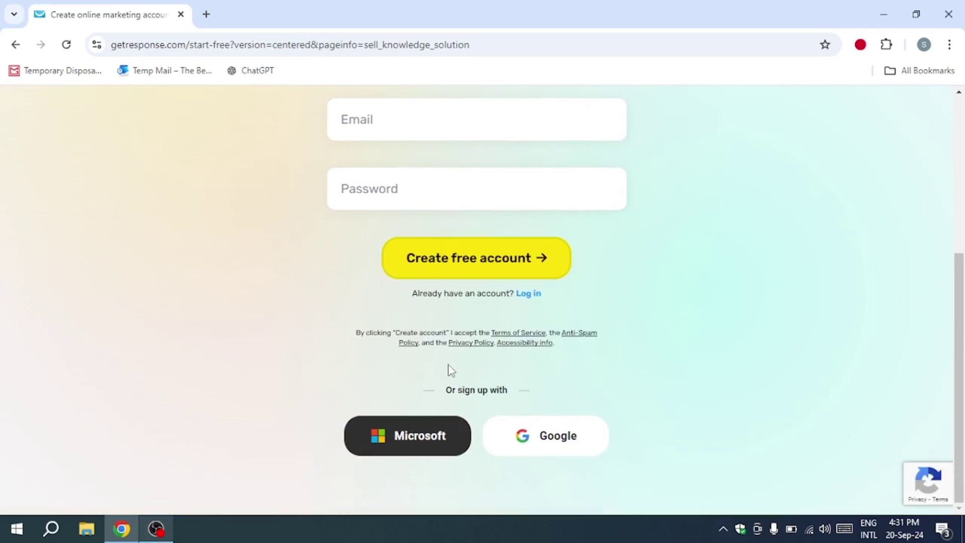
left_click(509, 438)
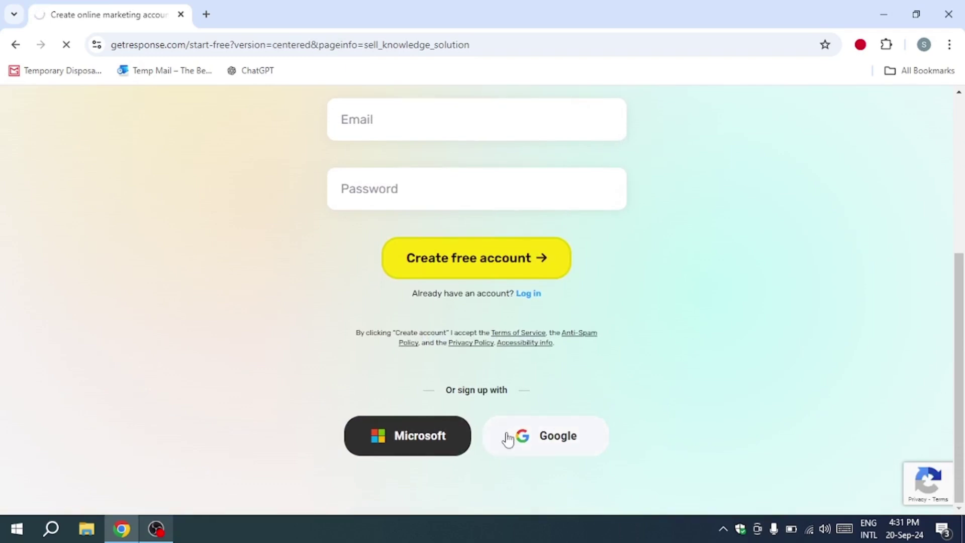
right_click(17, 528)
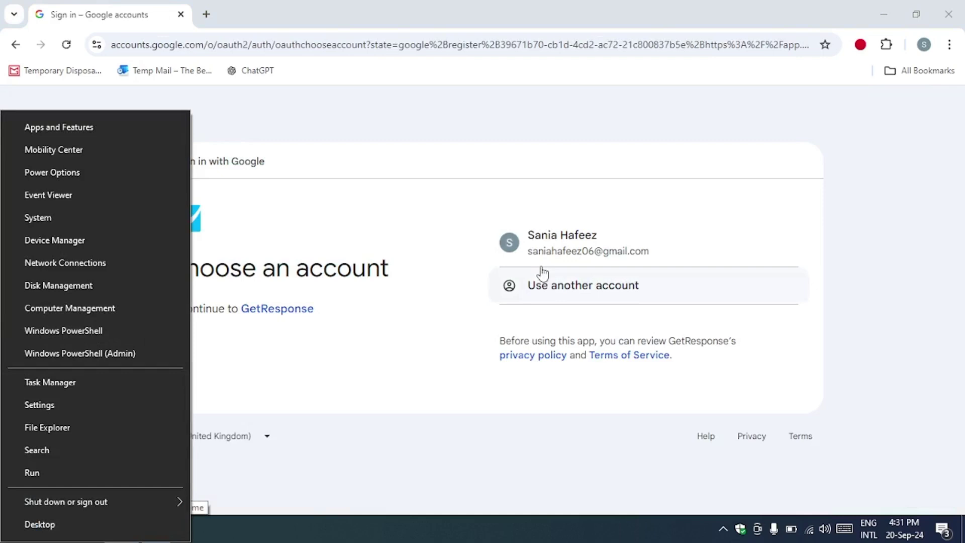
left_click(544, 243)
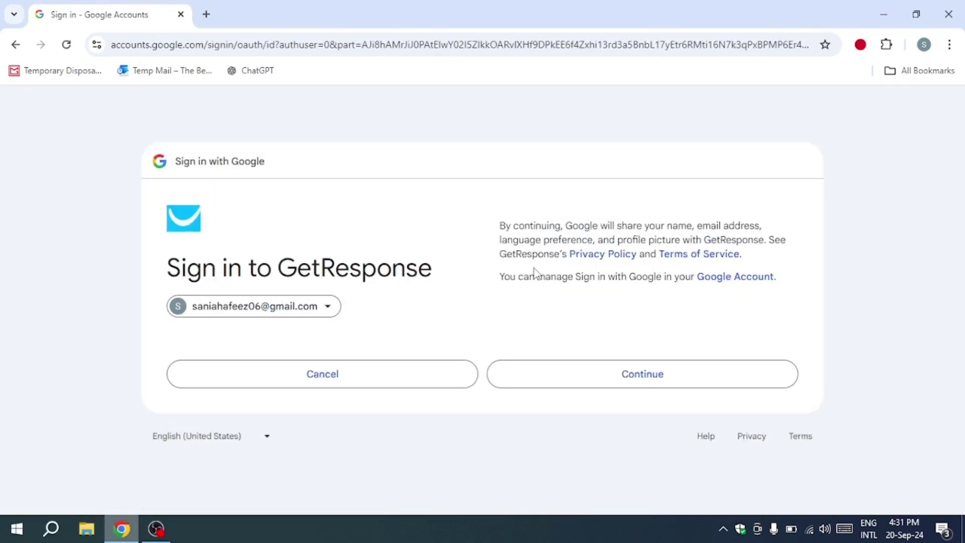
left_click(607, 375)
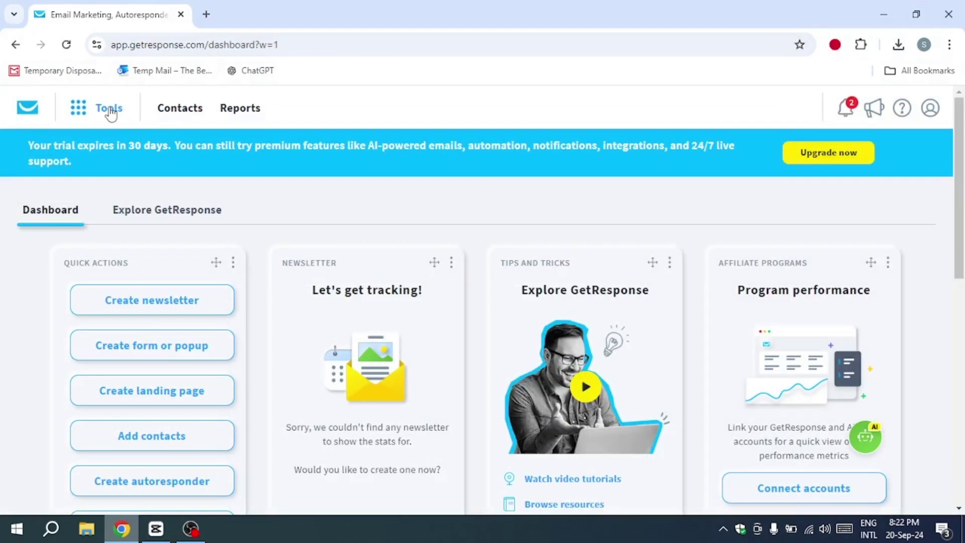
Go to the autoresponders tool, collapse the tutorial video list, and create a new autoresponder using the By myself option
left_click(109, 110)
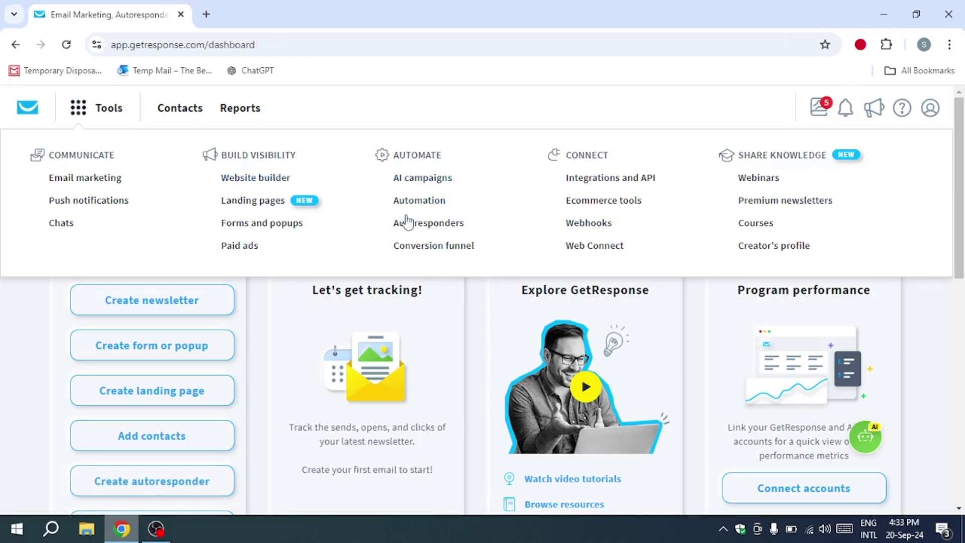
left_click(406, 222)
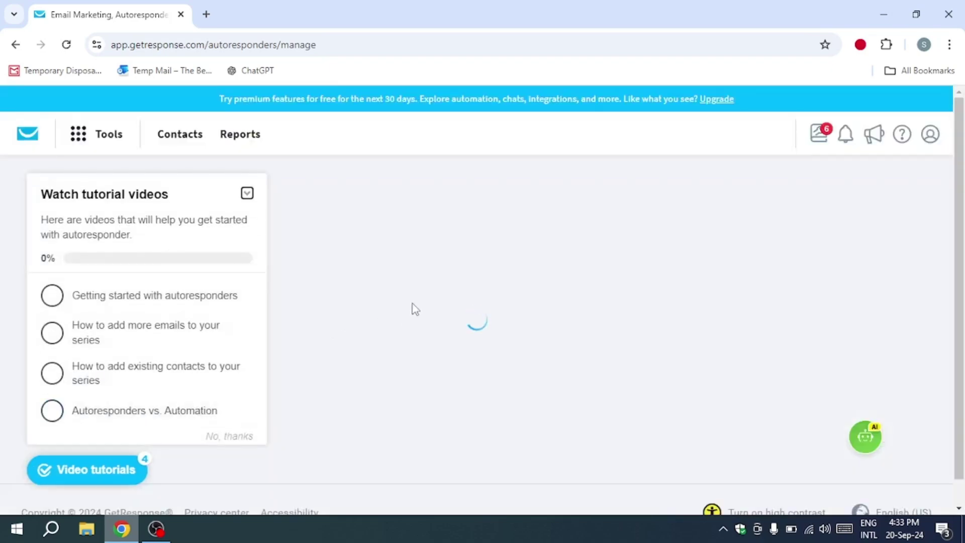
left_click(245, 196)
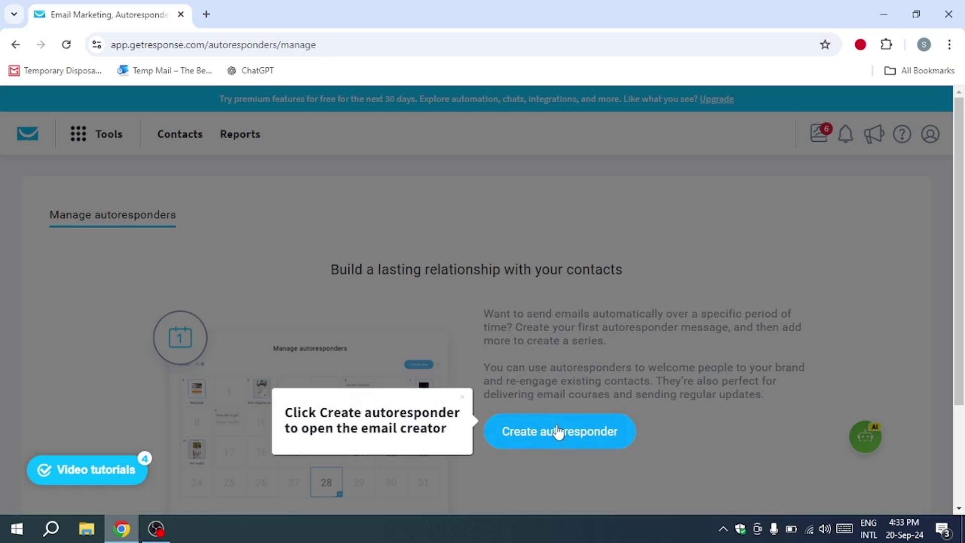
left_click(561, 432)
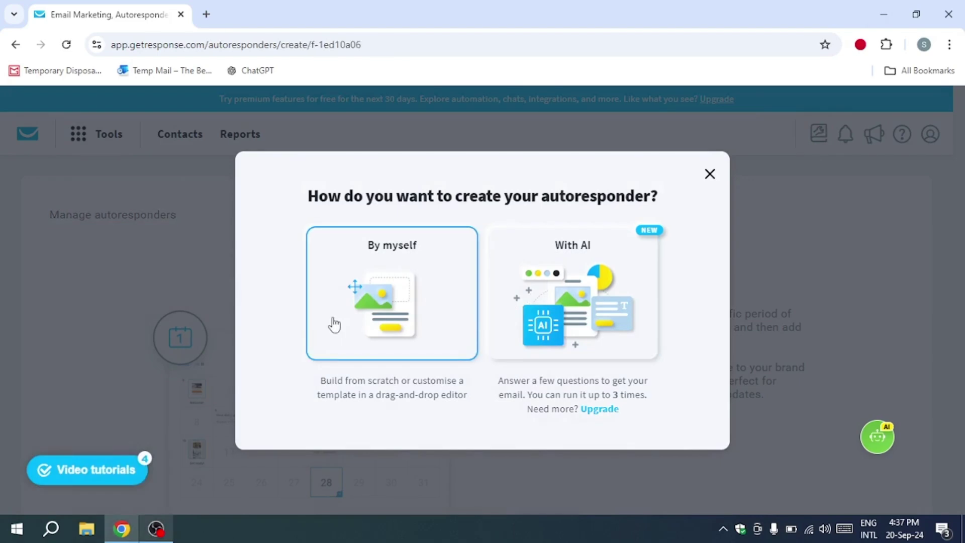
left_click(333, 324)
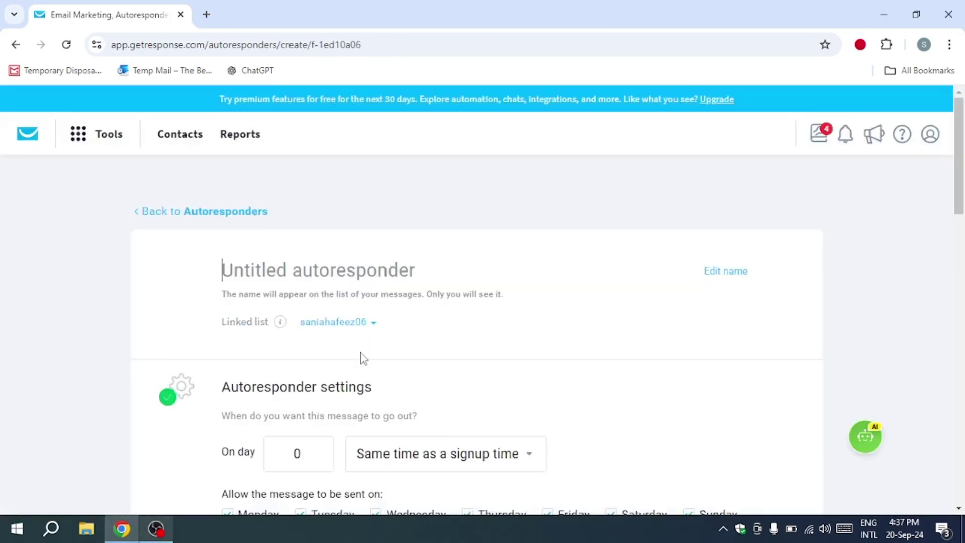
Schedule the autoresponder message for day 0 at the same time as the signup time
scroll(362, 357, "down", 2)
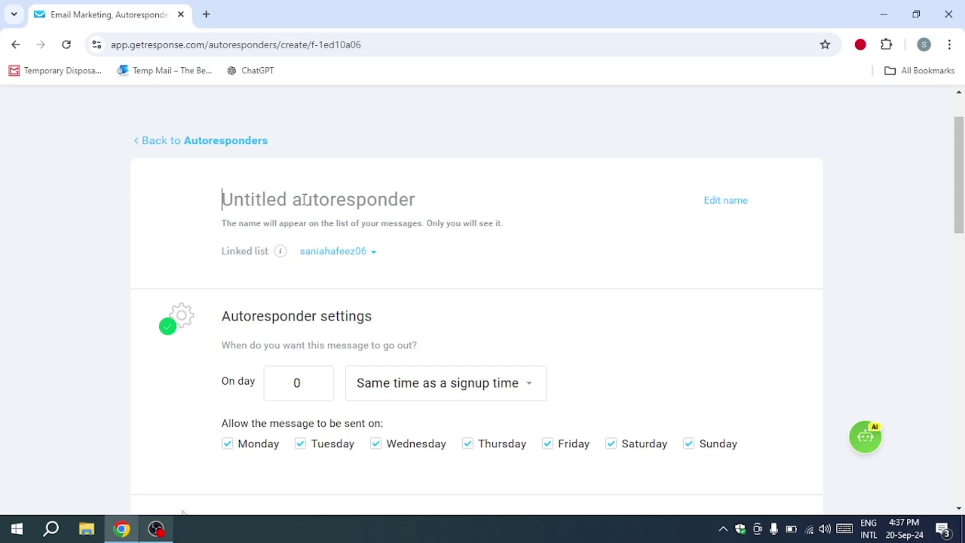
scroll(343, 202, "down", 2)
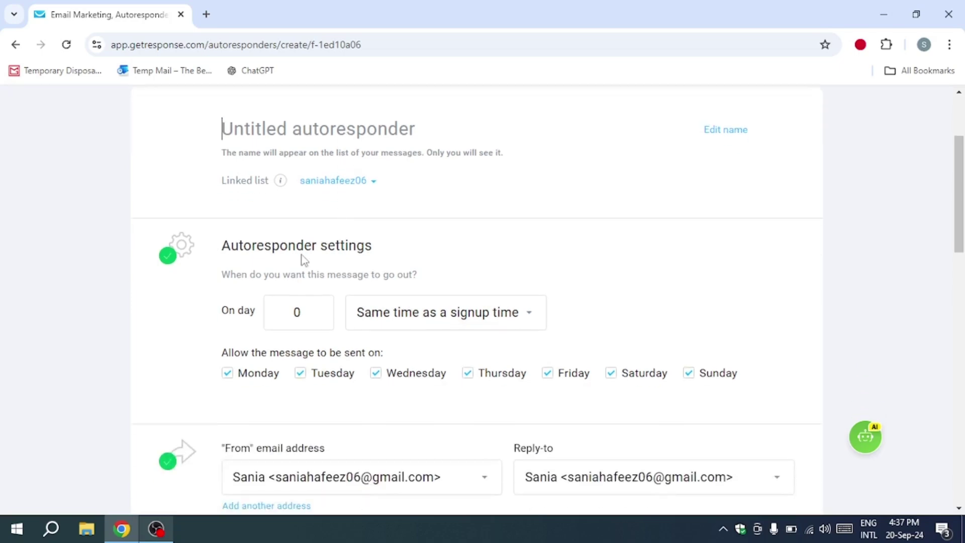
left_click(315, 321)
type("1")
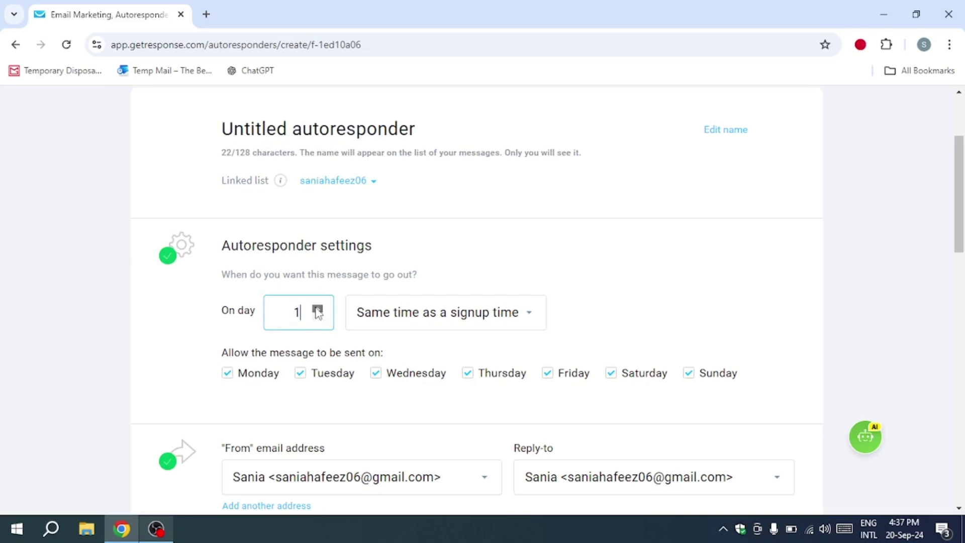
scroll(342, 308, "down", 5)
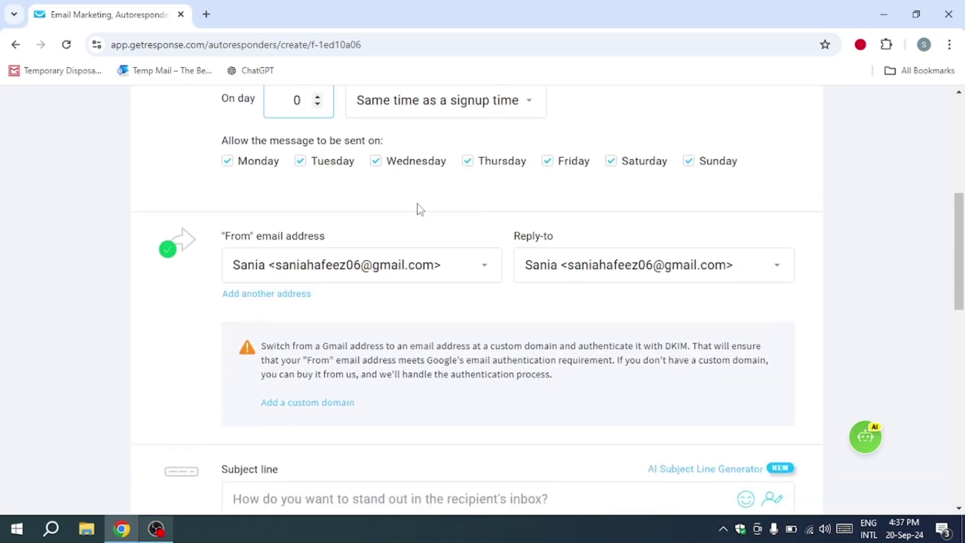
scroll(378, 188, "up", 2)
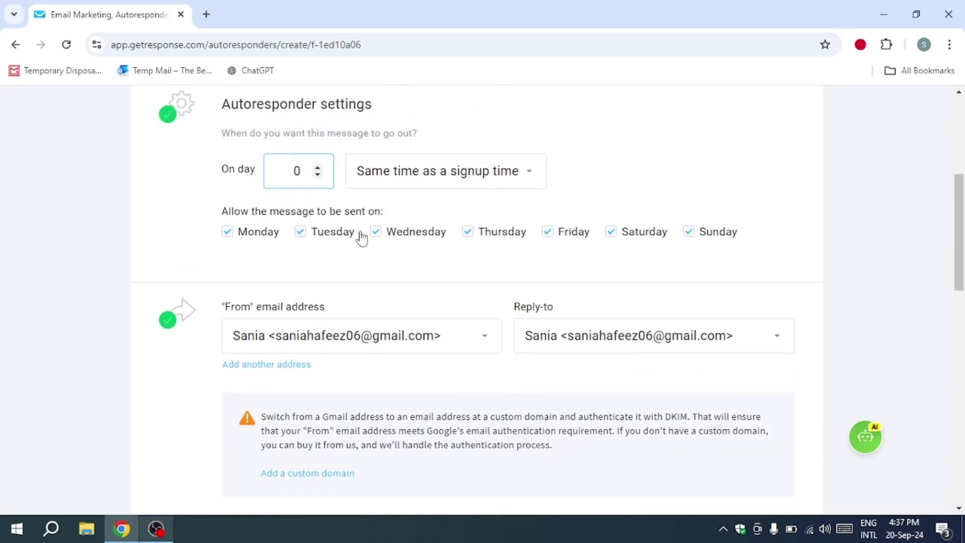
left_click(516, 180)
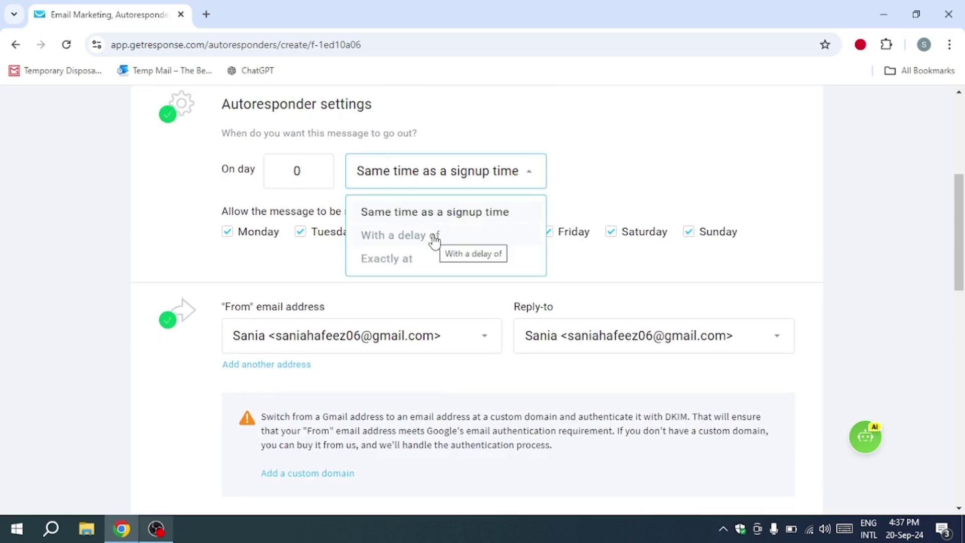
left_click(435, 217)
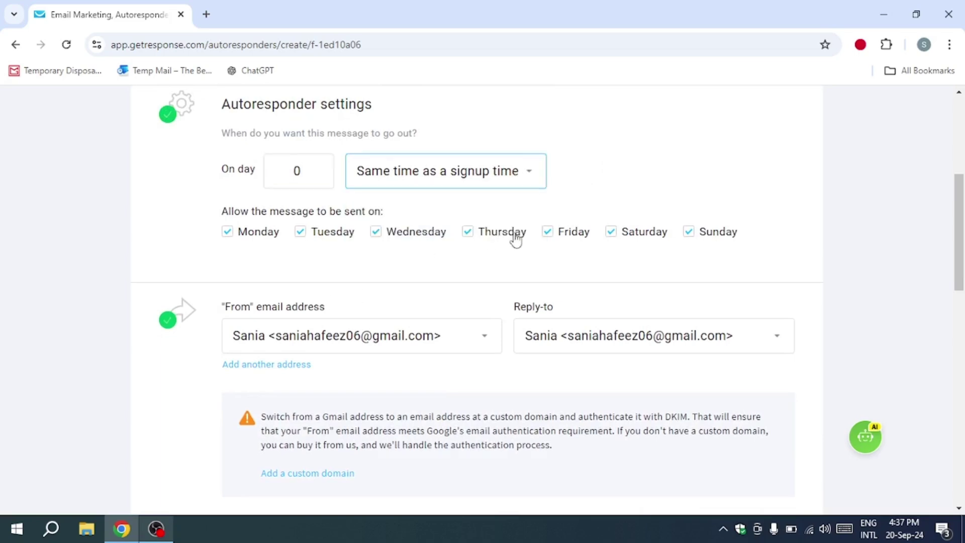
scroll(520, 348, "down", 1)
scroll(520, 347, "down", 4)
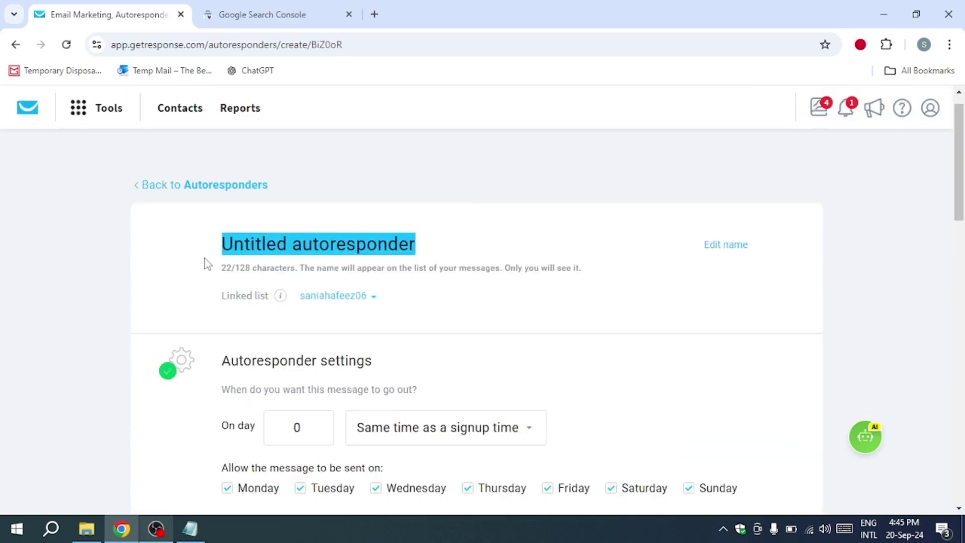
Name the autoresponder CLICK HERE TO ACCESS WHAT YOU REQUESTED
type("CLICK HERE TO ACCESS WHAT")
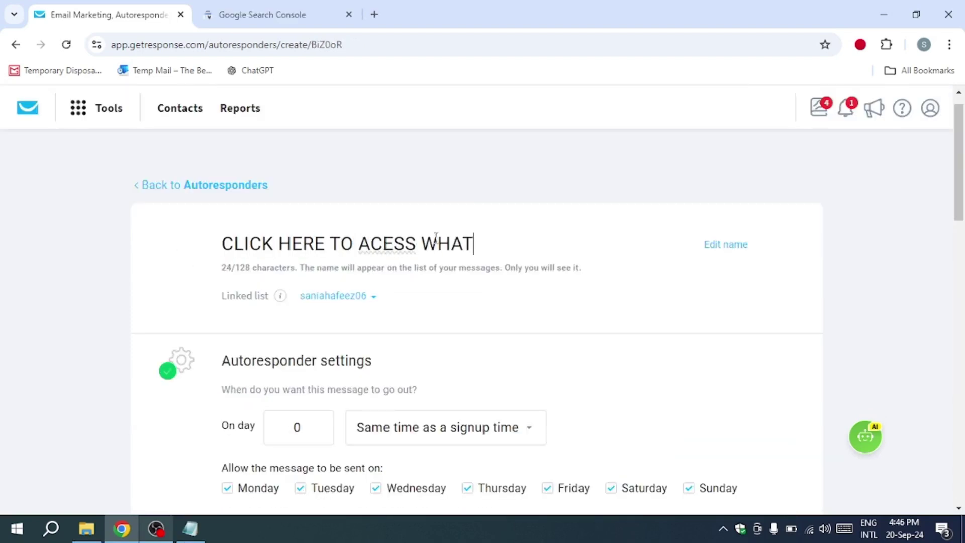
left_click(381, 244)
type("C")
key("End")
type("YOU REQUESTED")
left_click_drag(636, 244, 417, 269)
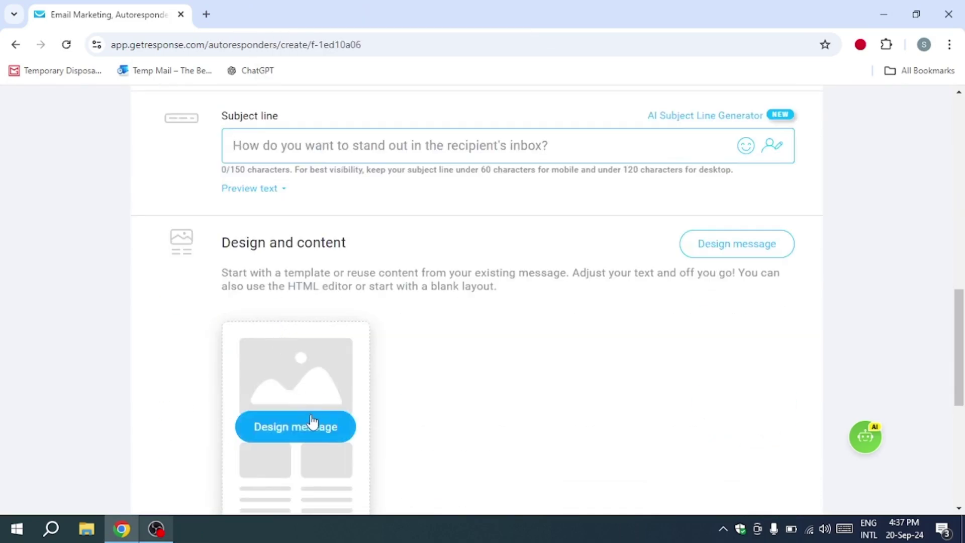
Start designing the autoresponder message and browse the blank templates for its layout
left_click(699, 245)
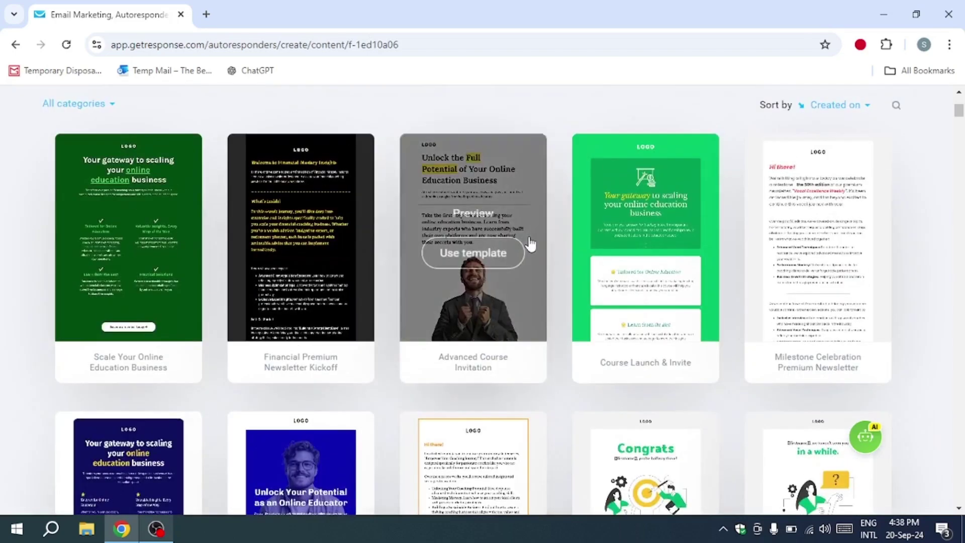
scroll(530, 244, "down", 5)
scroll(528, 241, "up", 9)
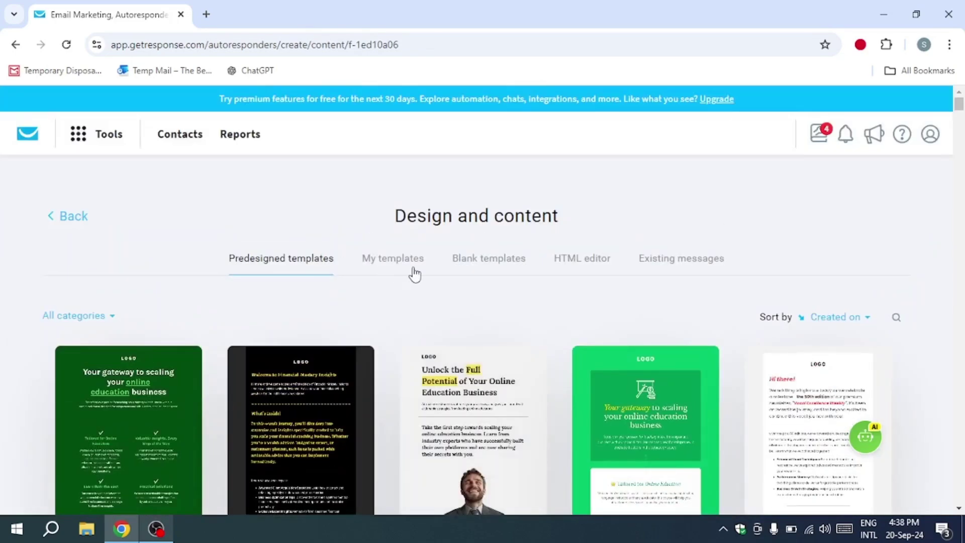
left_click(491, 265)
scroll(494, 282, "down", 3)
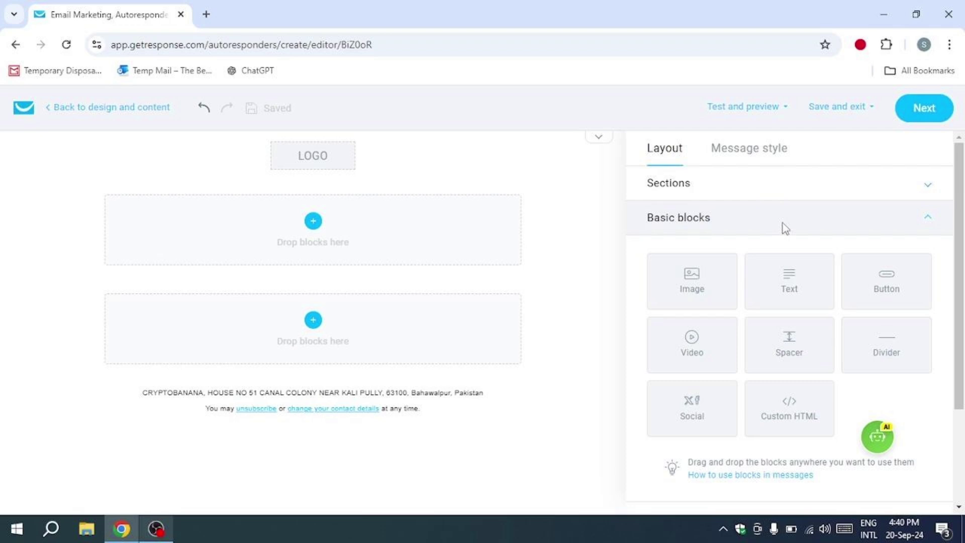
Add a text block to the empty section below the logo and paste the copied Google Search Console tutorial script into it
left_click_drag(789, 281, 254, 239)
right_click(312, 231)
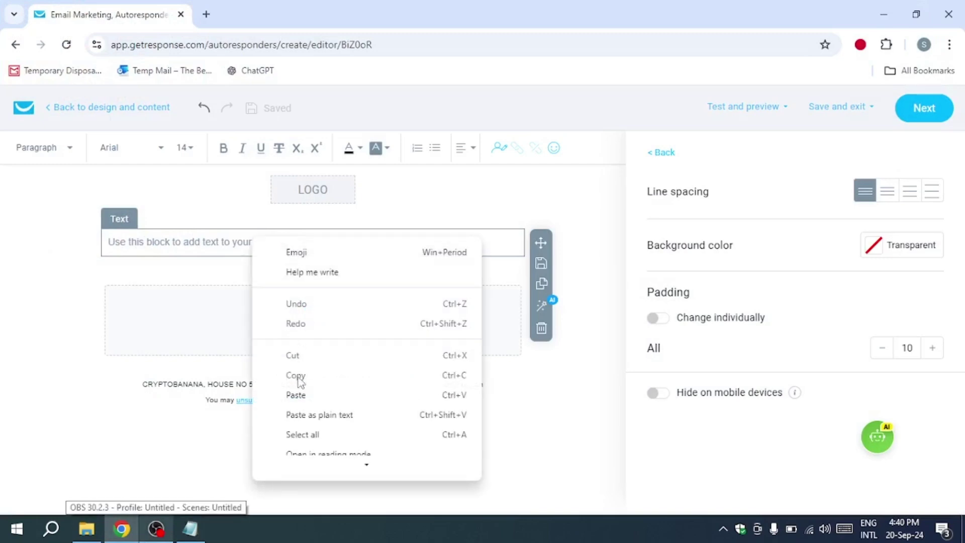
left_click(291, 394)
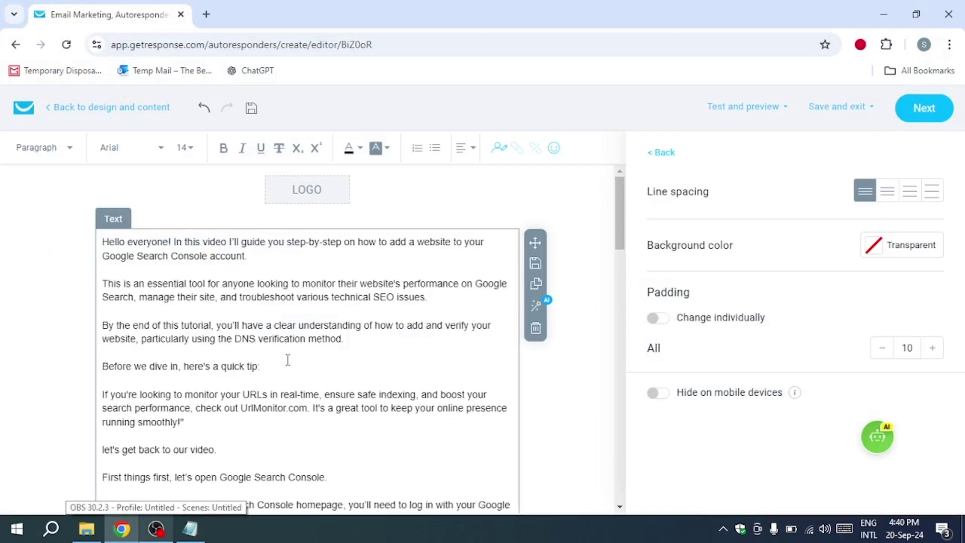
scroll(287, 359, "down", 20)
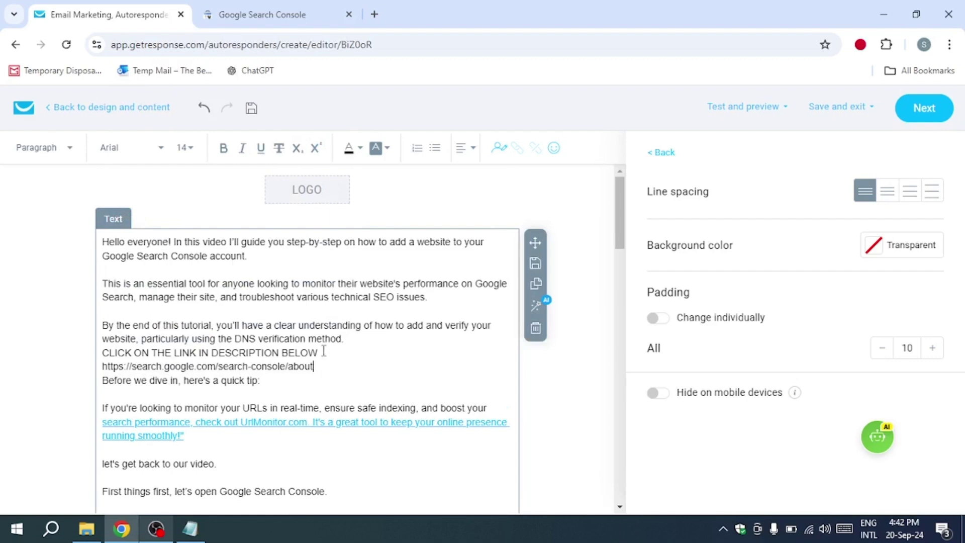
left_click_drag(315, 367, 102, 367)
left_click(517, 147)
right_click(404, 360)
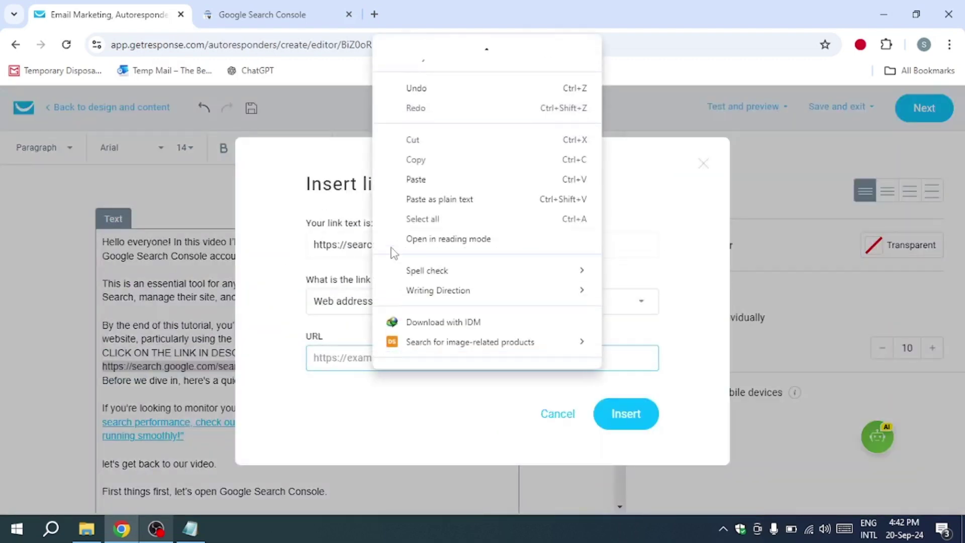
left_click(415, 180)
left_click(626, 425)
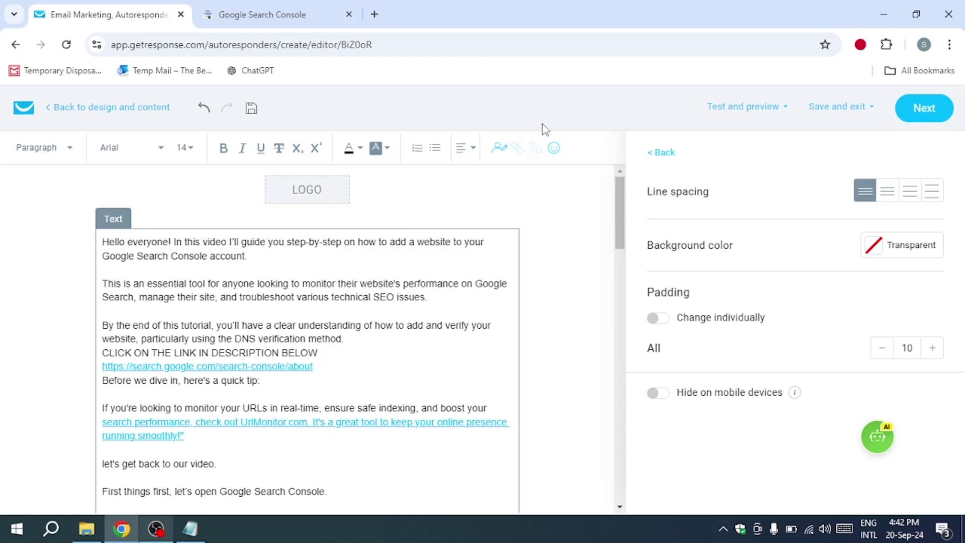
Set the overall message width to 870 pixels and proceed from the message editor to the autoresponder settings
left_click(725, 173)
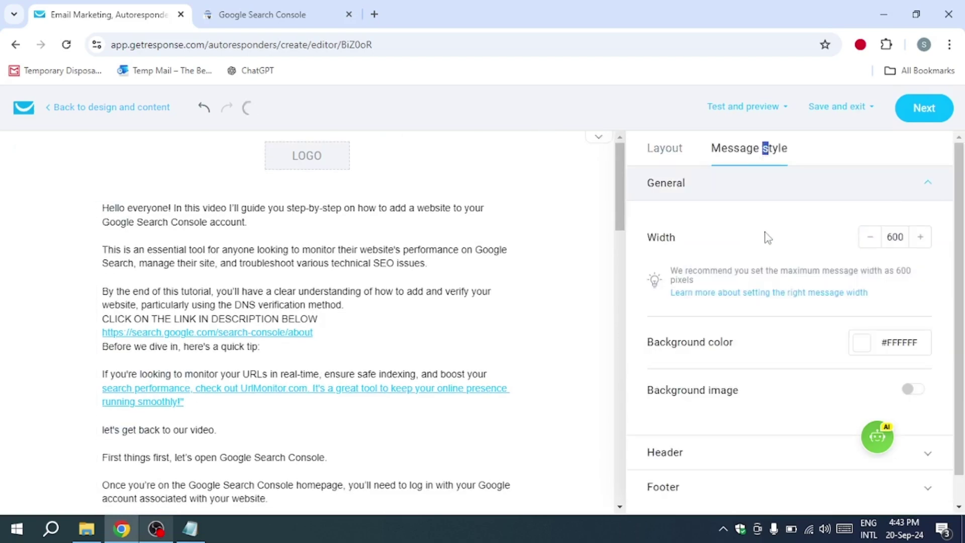
left_click(920, 238)
left_click(920, 238)
left_click(920, 237)
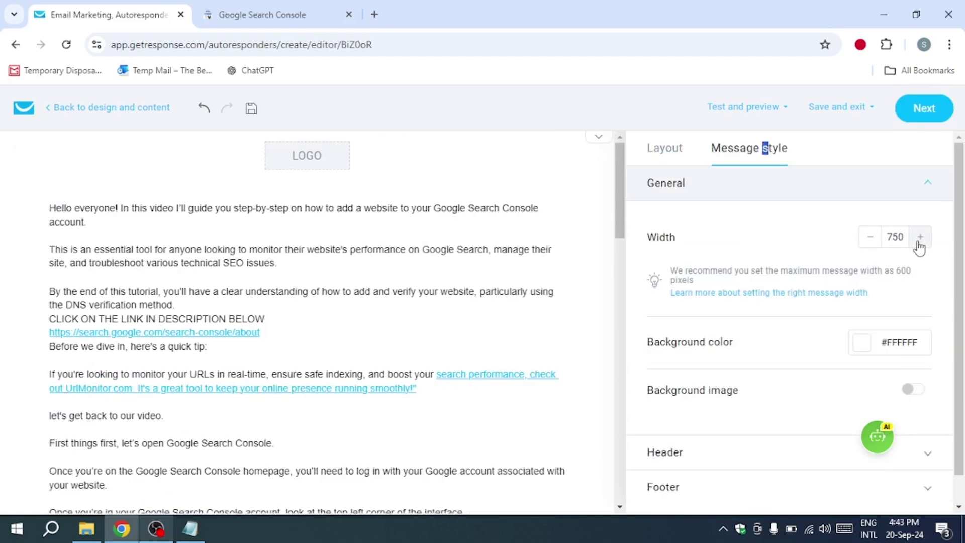
left_click(919, 238)
left_click(919, 238)
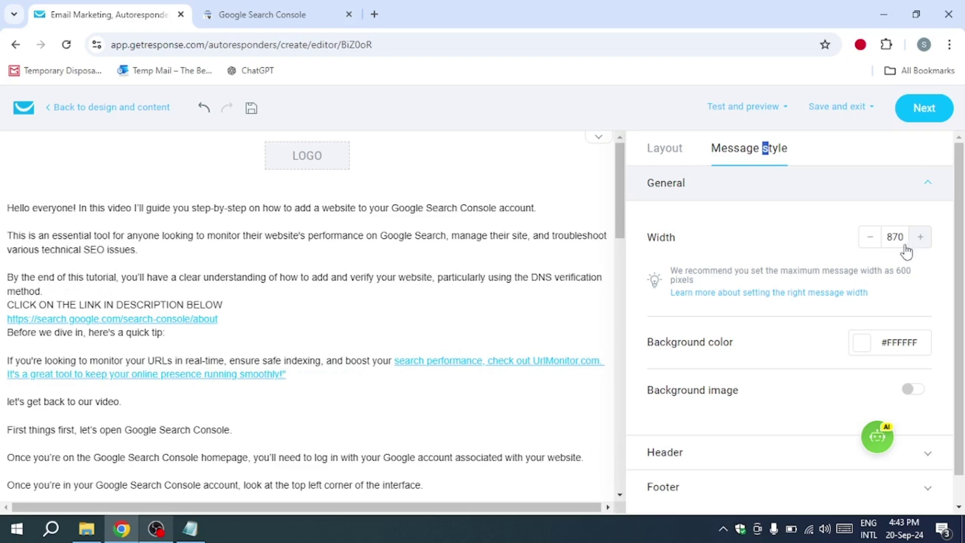
scroll(762, 231, "down", 3)
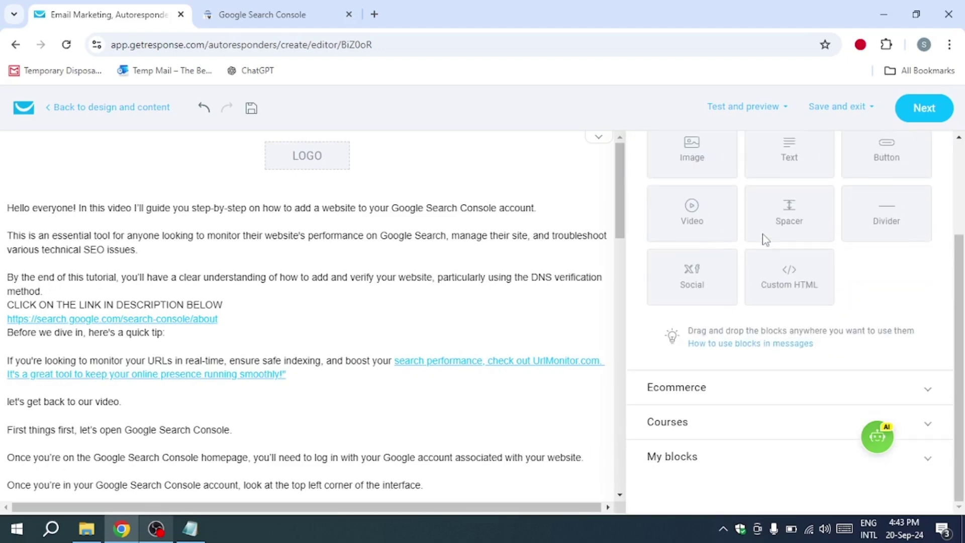
left_click(923, 108)
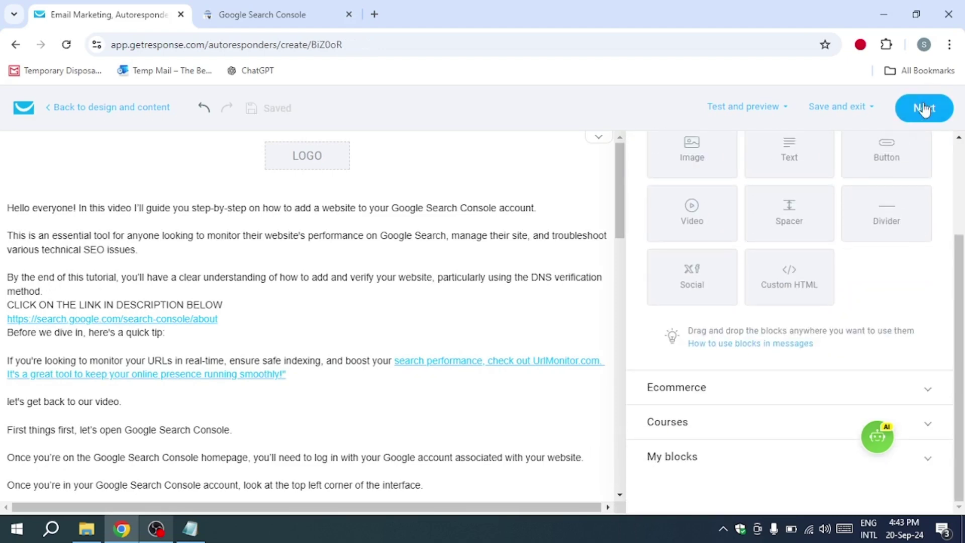
Review the message's spam check and tracking options, and save and publish the autoresponder
scroll(346, 270, "down", 15)
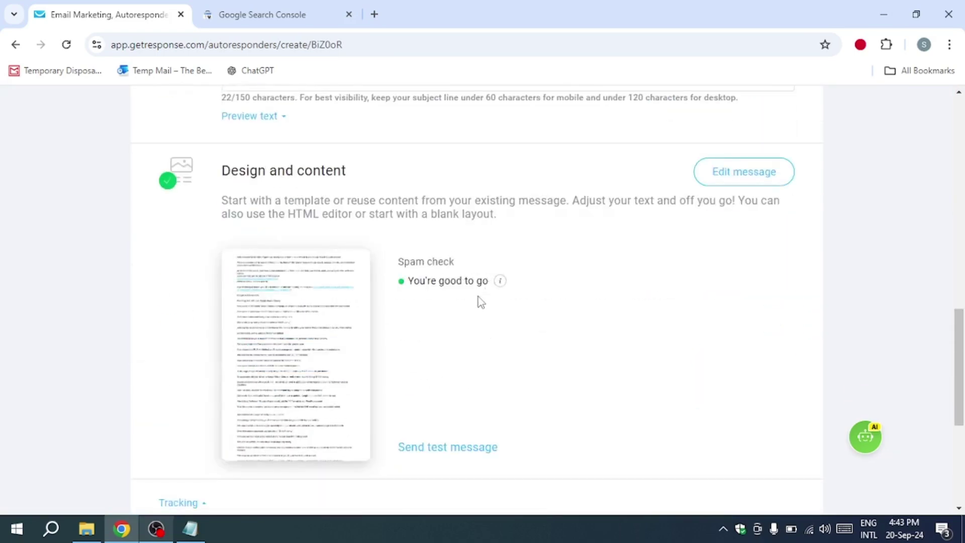
mouse_move(501, 283)
scroll(499, 290, "down", 3)
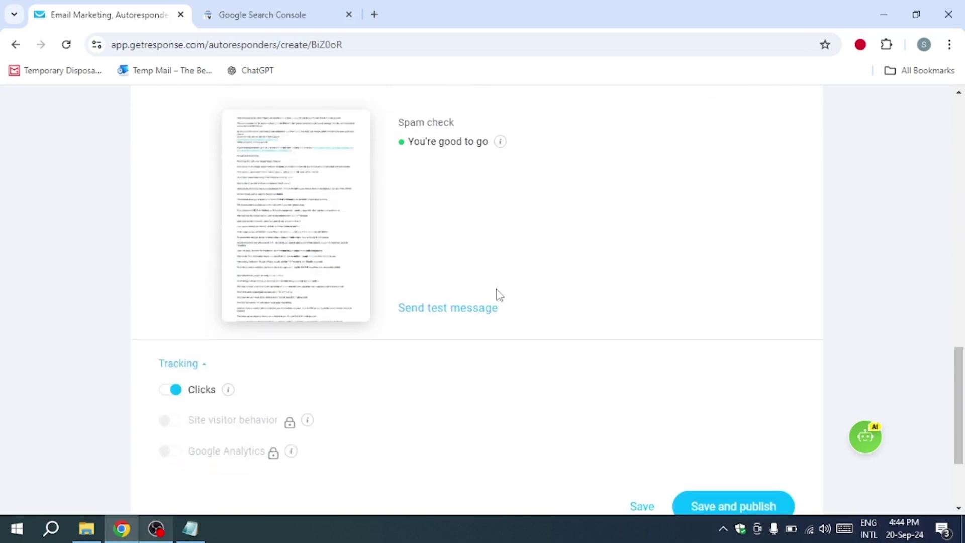
left_click(729, 509)
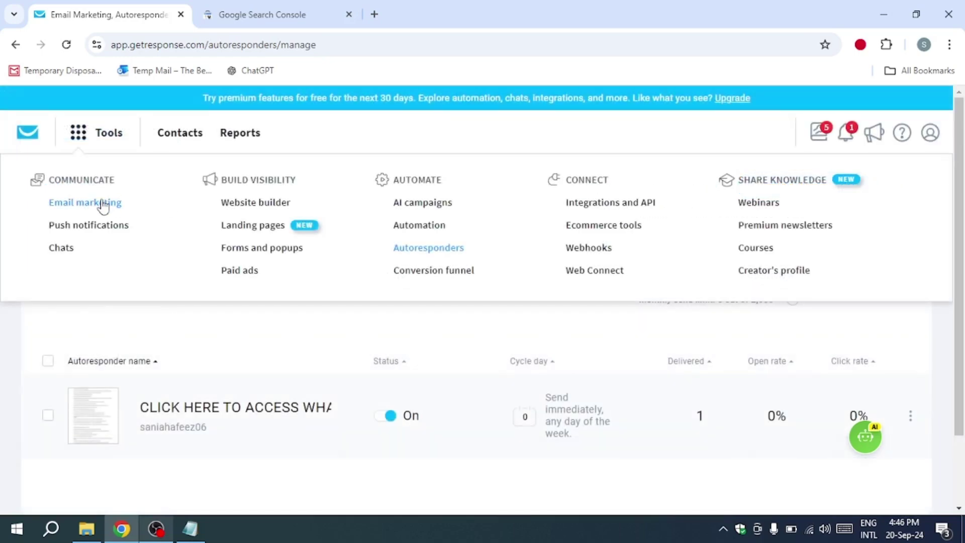
Start a newsletter in email marketing without the AI generator and look through its subject line, recipients and design sections
left_click(98, 205)
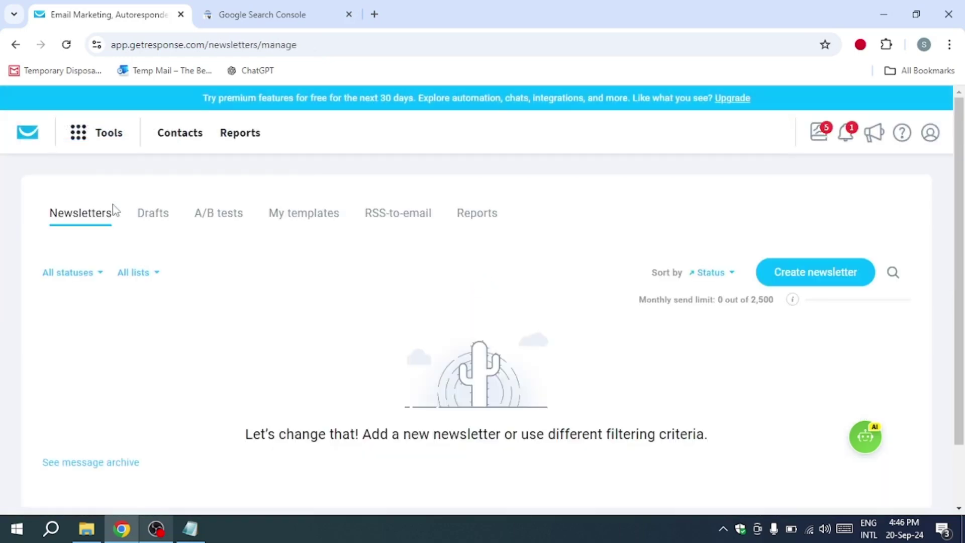
left_click(838, 280)
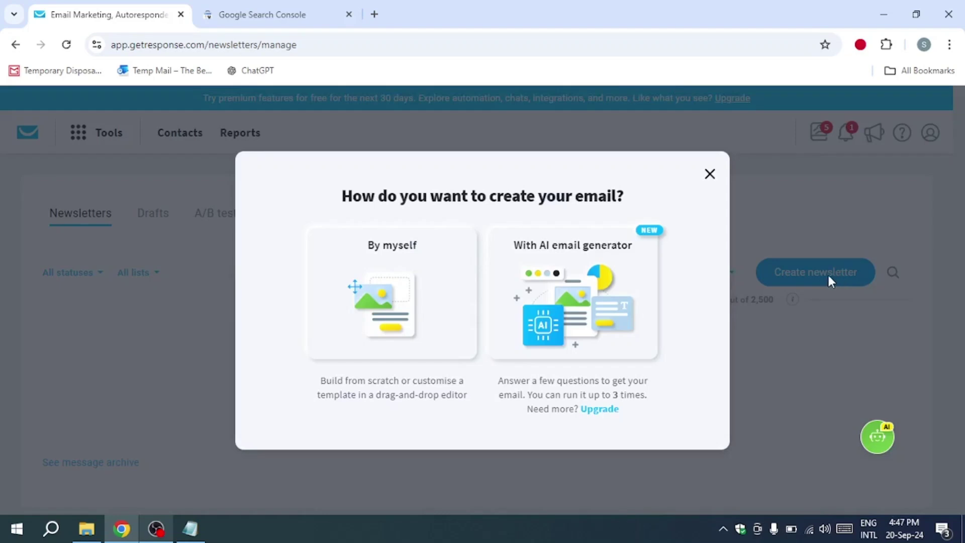
left_click(318, 308)
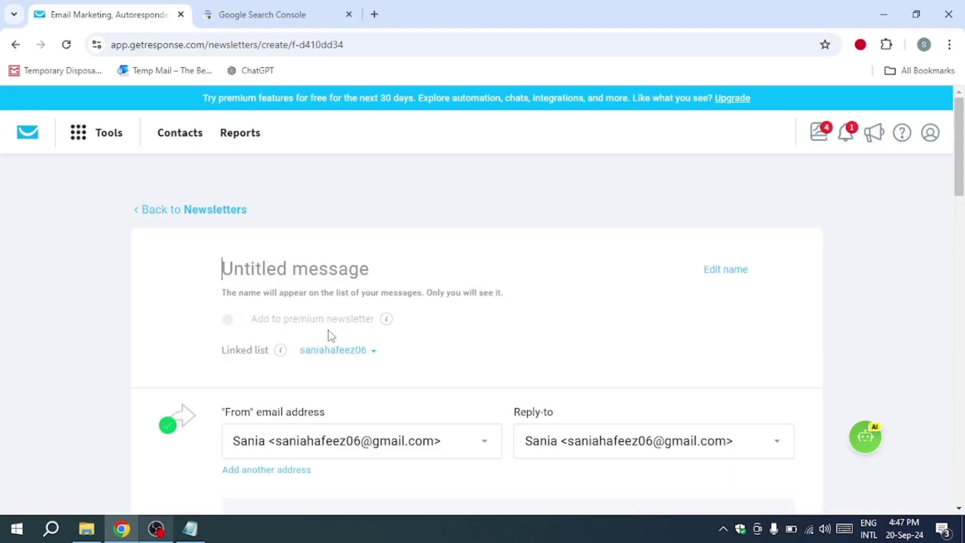
scroll(333, 340, "down", 7)
scroll(333, 339, "down", 3)
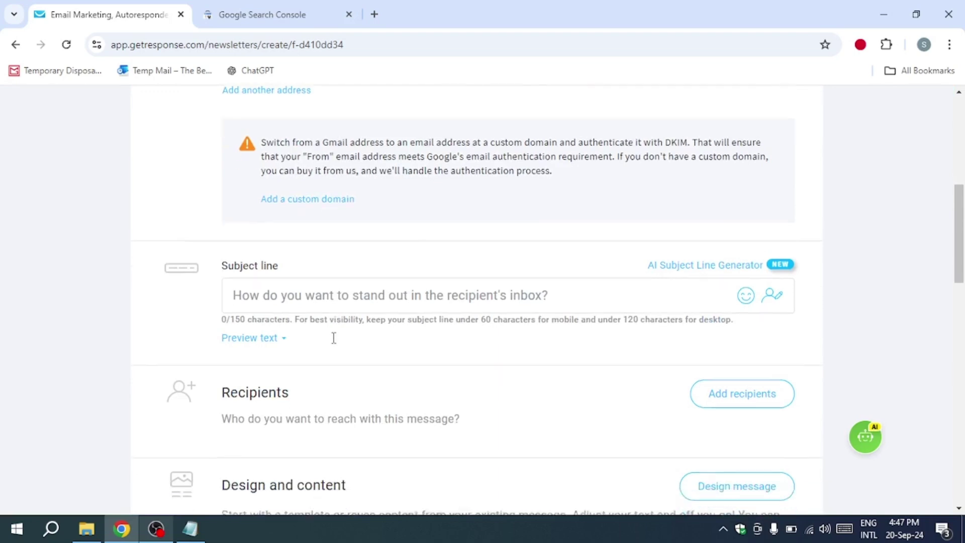
scroll(327, 321, "up", 2)
scroll(320, 304, "down", 5)
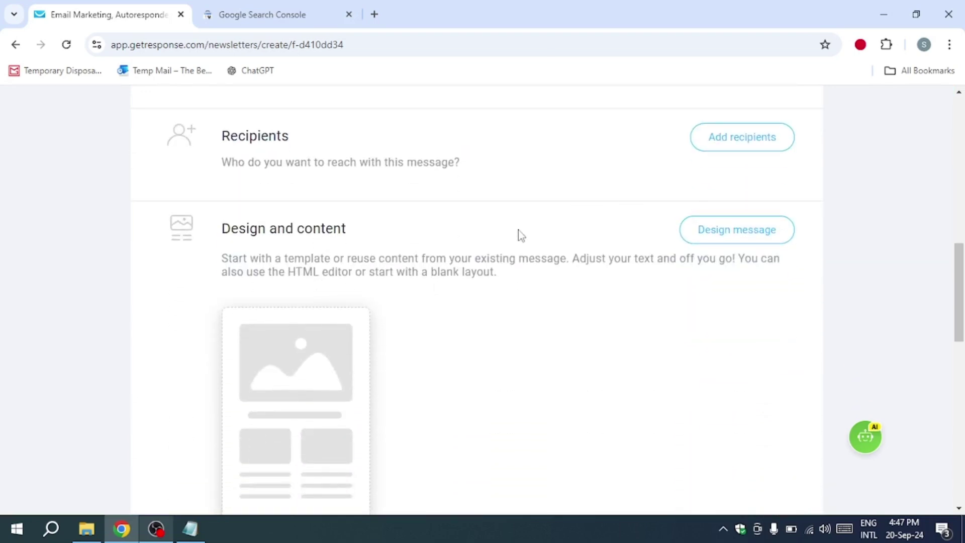
scroll(517, 233, "up", 1)
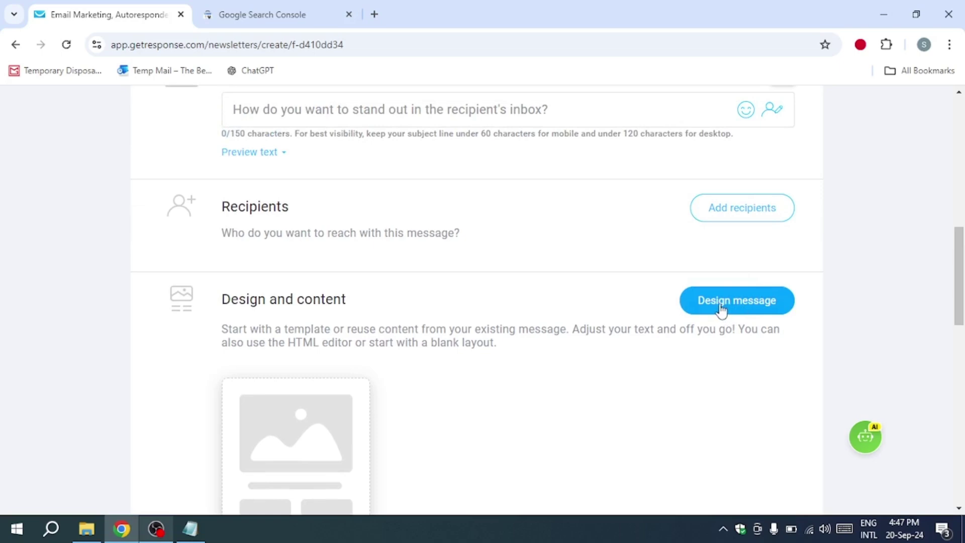
scroll(640, 333, "up", 4)
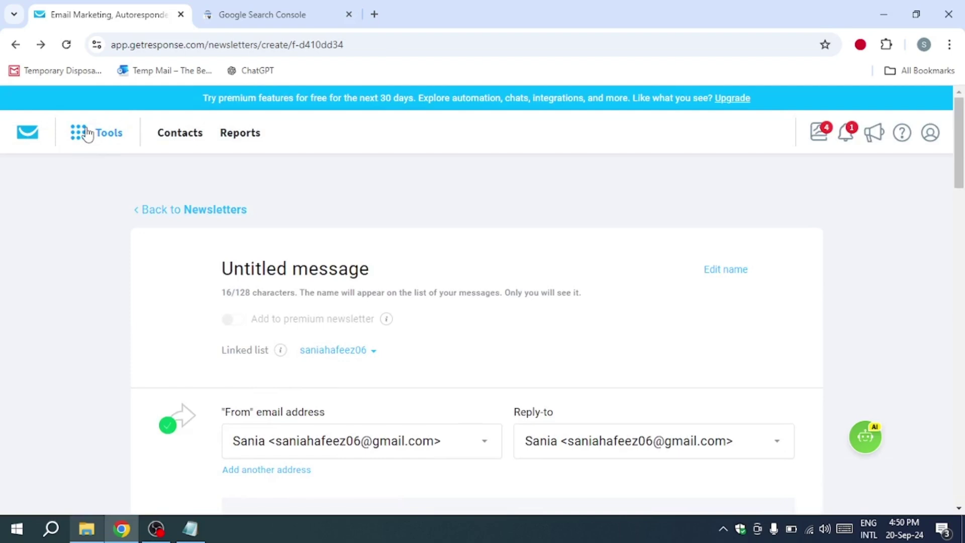
Go to the landing pages tool, dismiss the introductory tip and start creating a landing page from a template
left_click(88, 134)
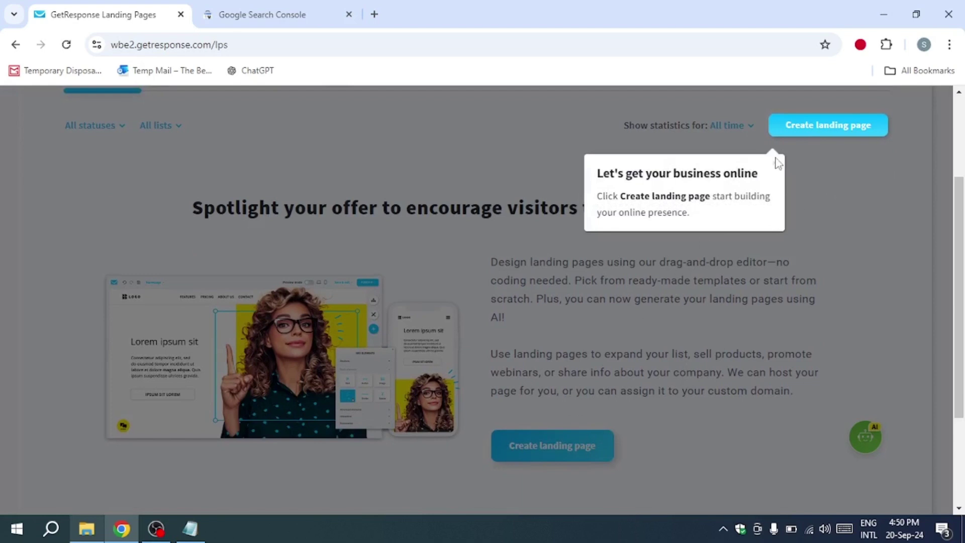
left_click(775, 157)
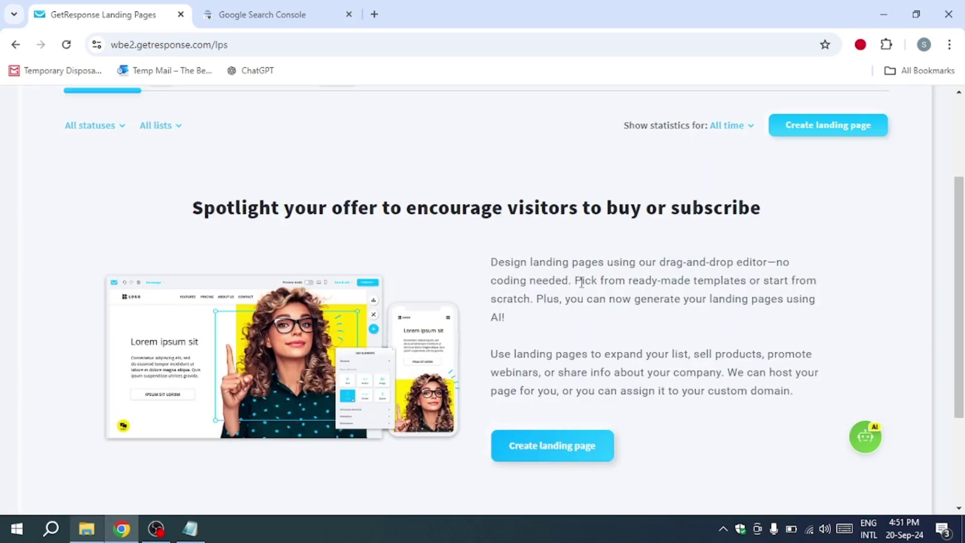
left_click(743, 127)
left_click(695, 166)
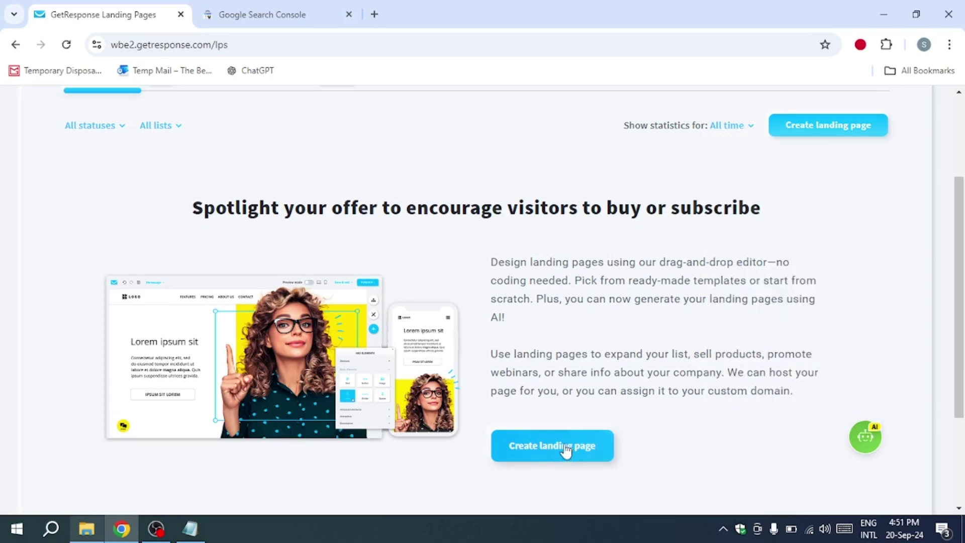
scroll(566, 450, "up", 3)
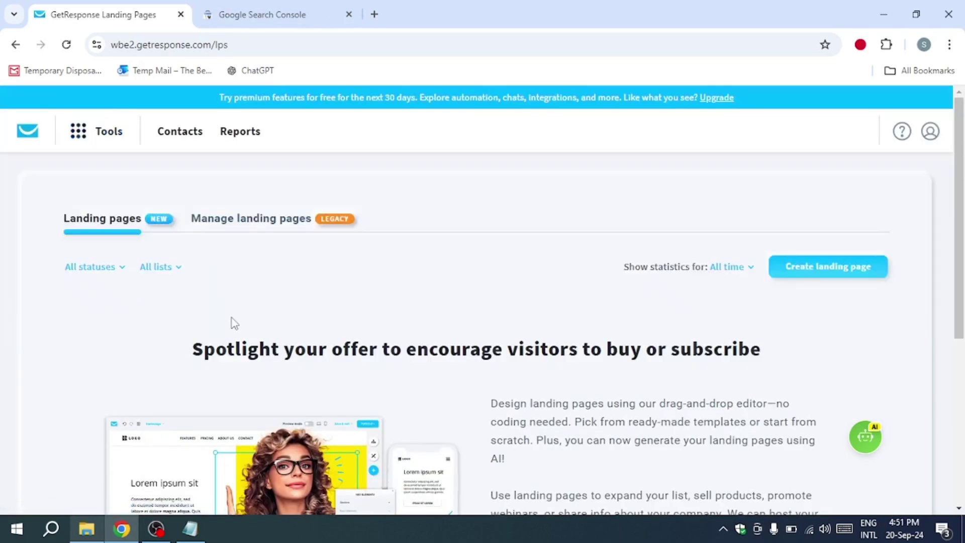
scroll(577, 388, "down", 5)
left_click(578, 388)
left_click(396, 317)
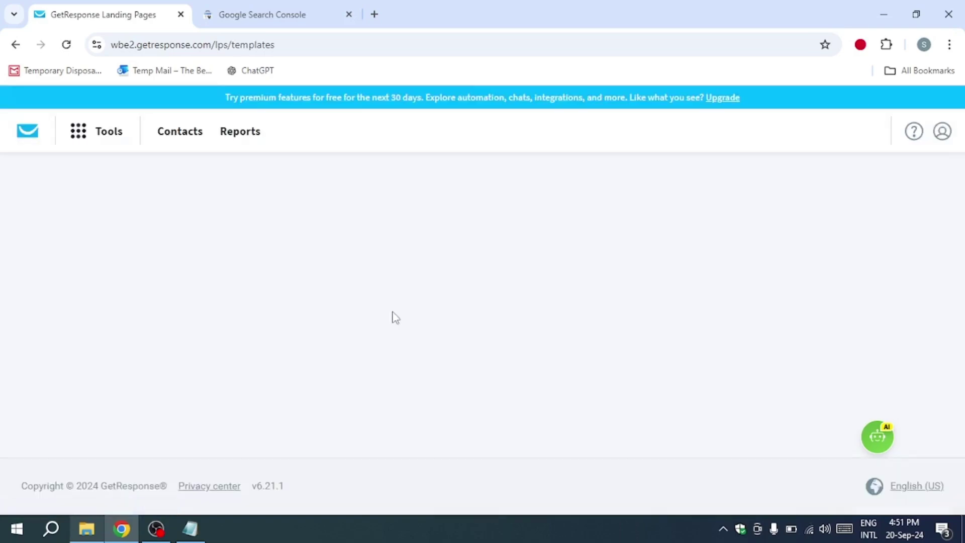
Filter the predesigned templates by Business & Industrial and use the blue one with a portrait, headline and signup form
scroll(489, 341, "down", 6)
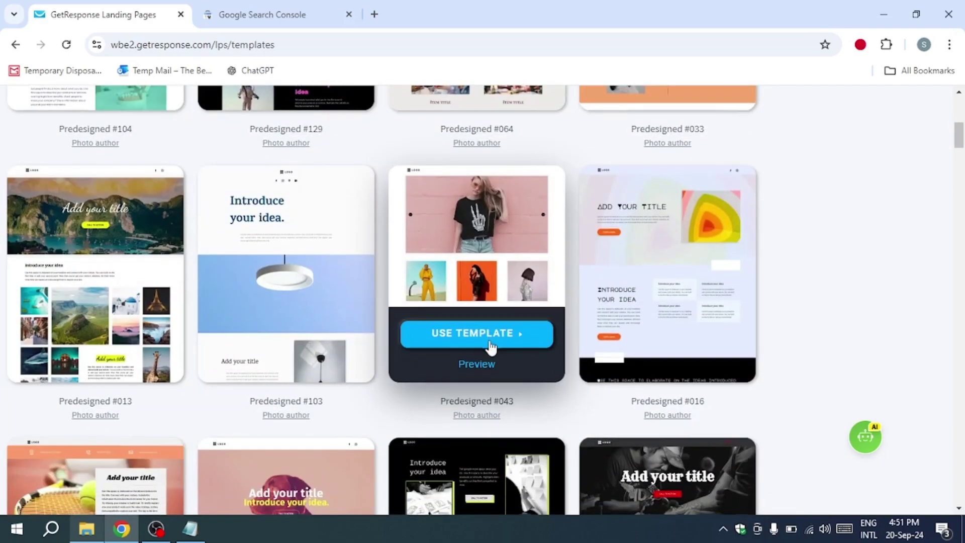
scroll(489, 342, "down", 8)
scroll(488, 336, "up", 15)
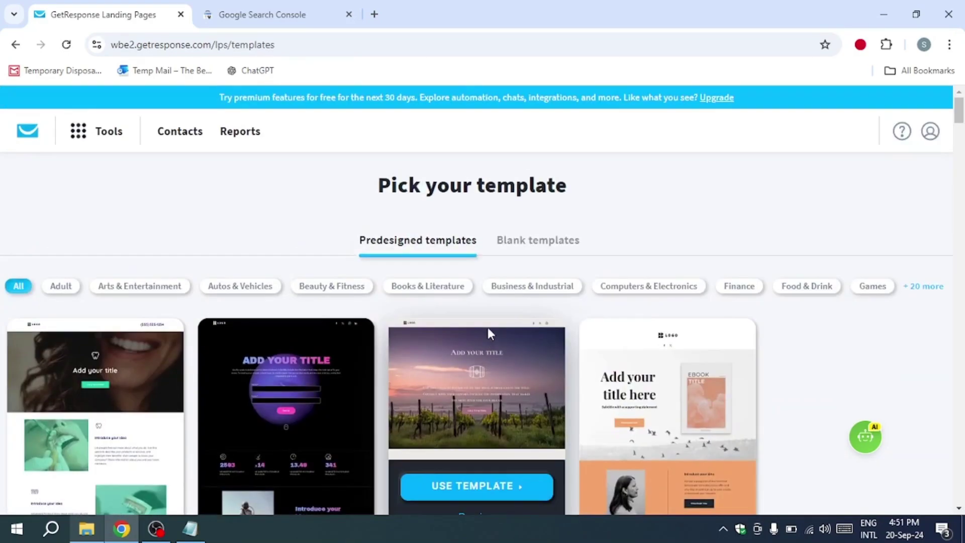
left_click(531, 287)
scroll(291, 389, "down", 3)
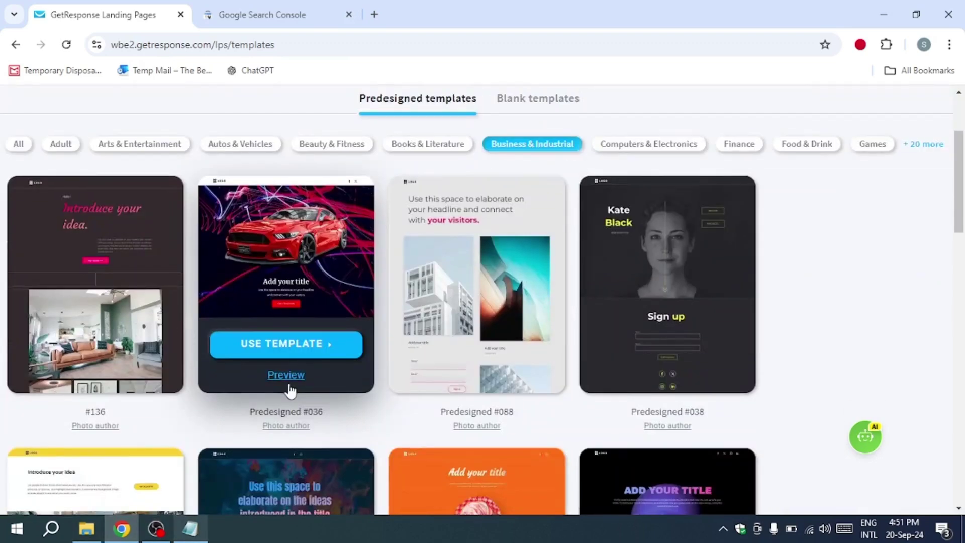
scroll(289, 389, "down", 14)
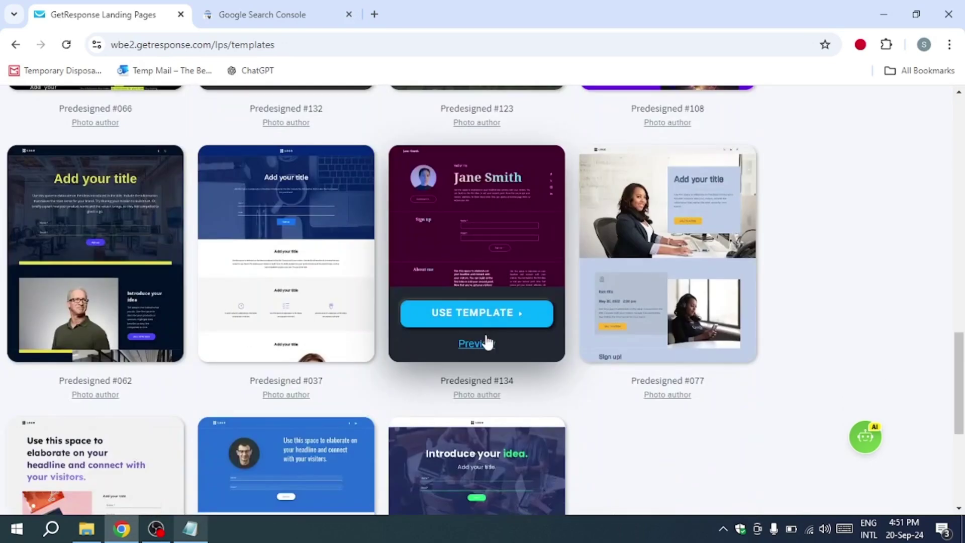
scroll(485, 336, "down", 5)
scroll(484, 333, "up", 1)
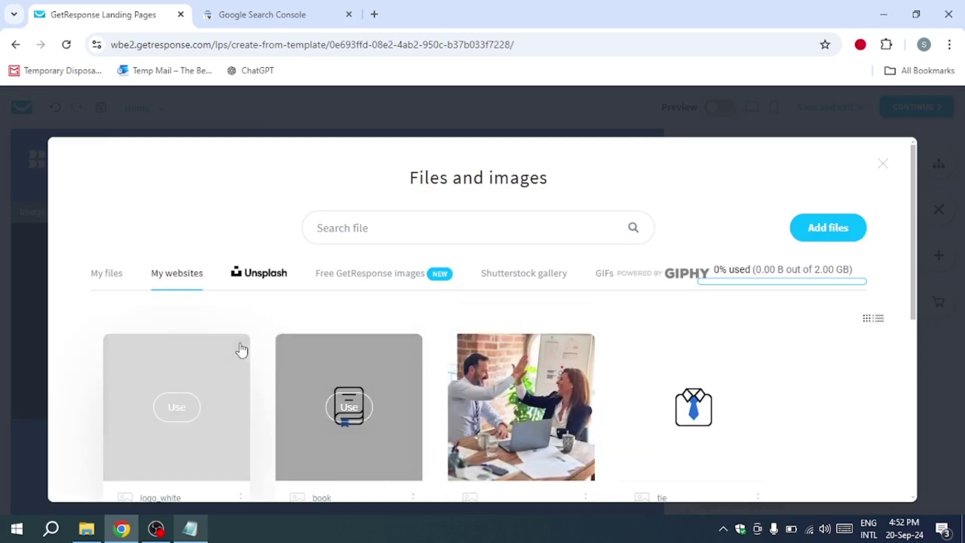
Replace the portrait image beside the headline with the Unsplash photo of a person holding a black phone
left_click(95, 275)
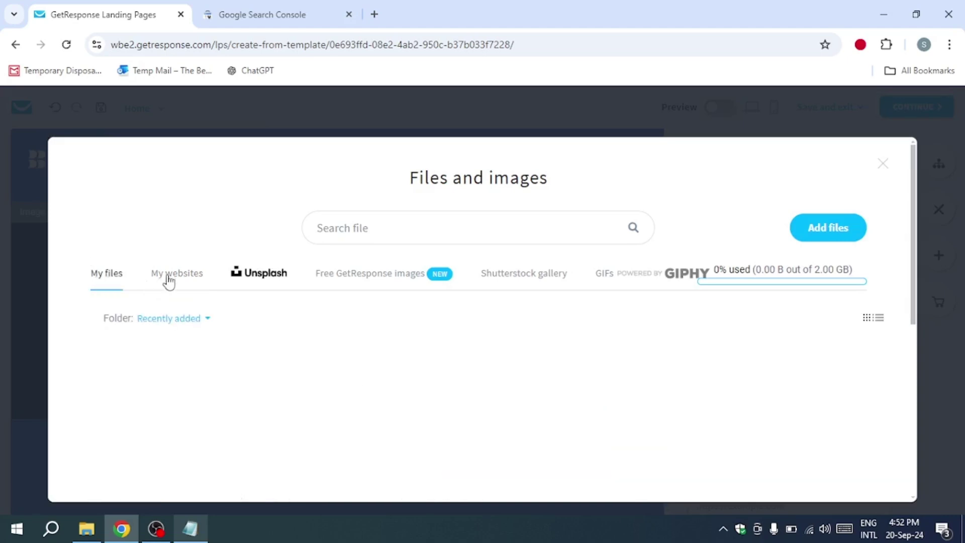
left_click(262, 274)
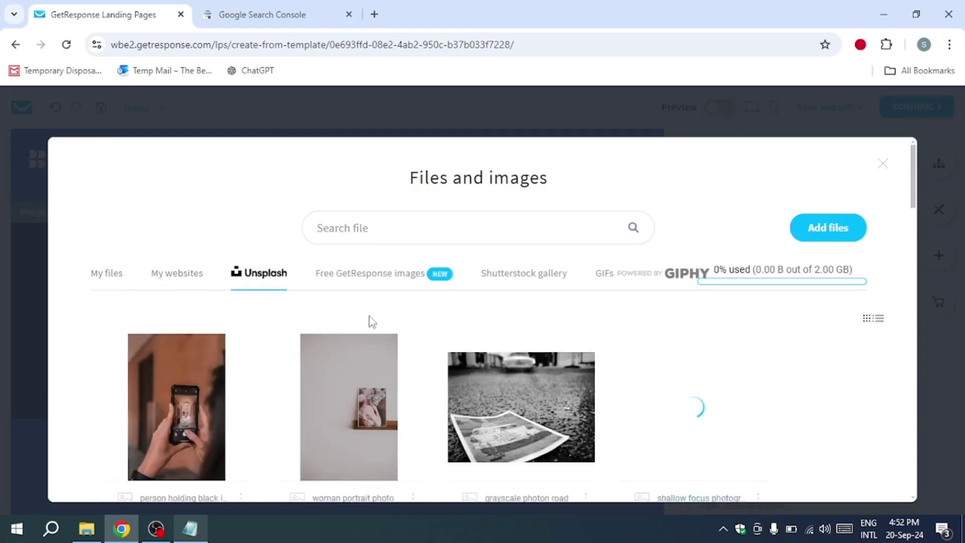
left_click(146, 427)
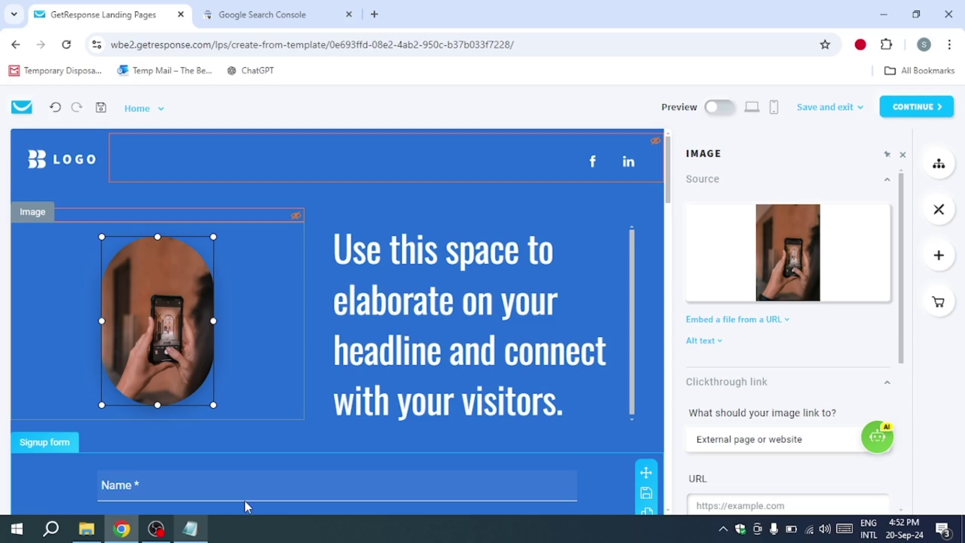
Set the signup form's success view to show a thank you page after submission
scroll(767, 310, "down", 2)
left_click(726, 332)
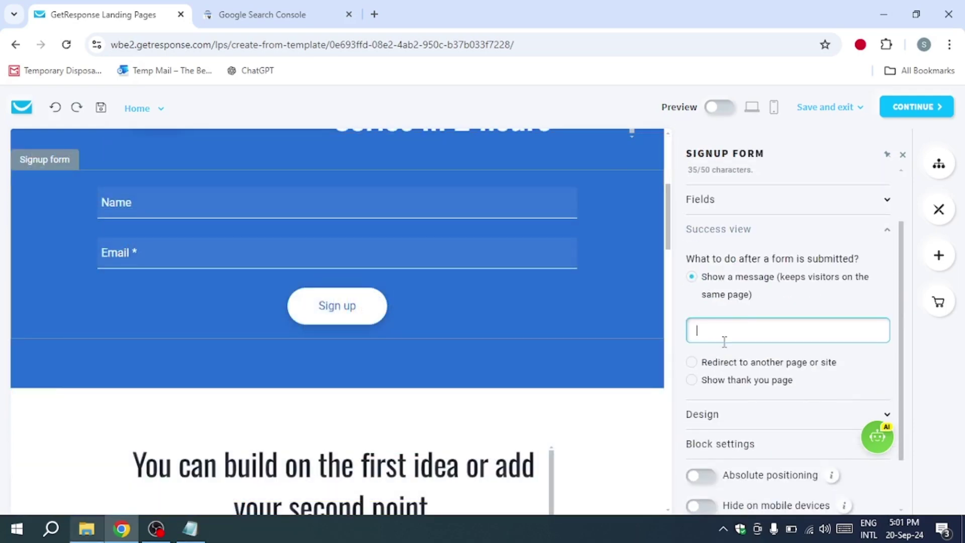
left_click(693, 381)
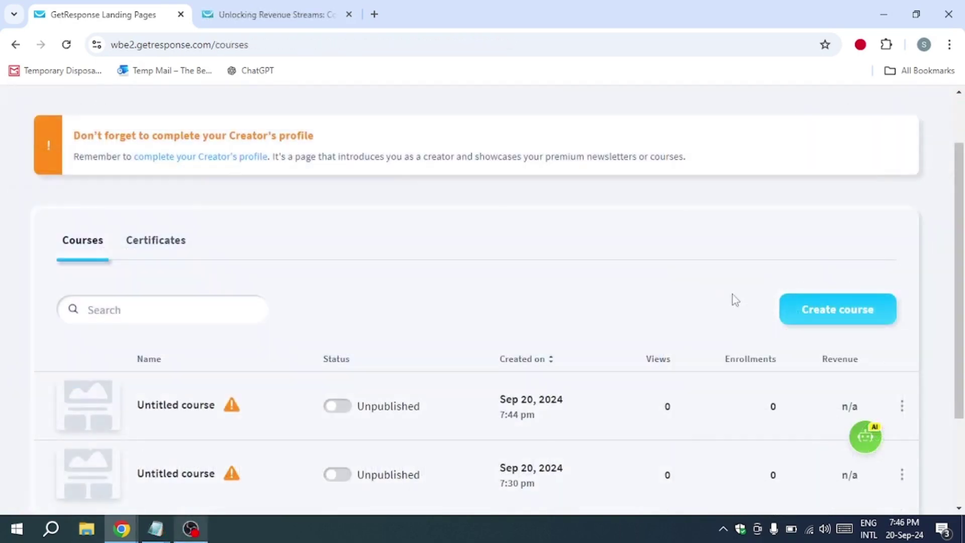
Create a new course and generate its structure and text content with AI from a course topic
left_click(809, 310)
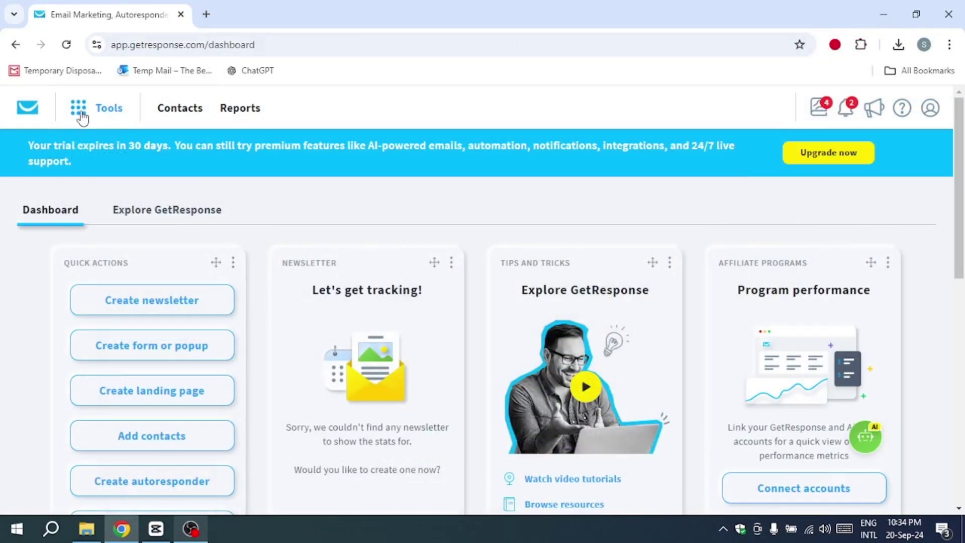
left_click(80, 110)
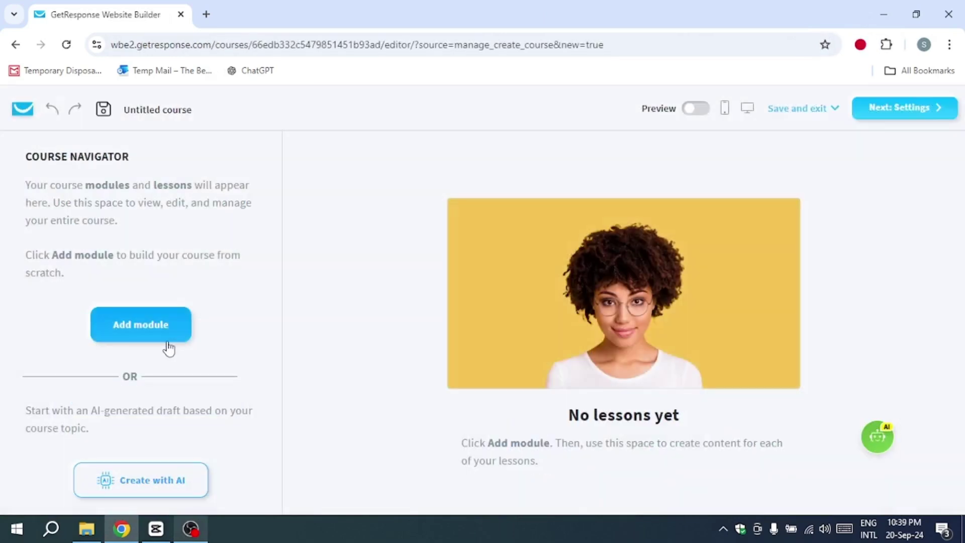
left_click(173, 475)
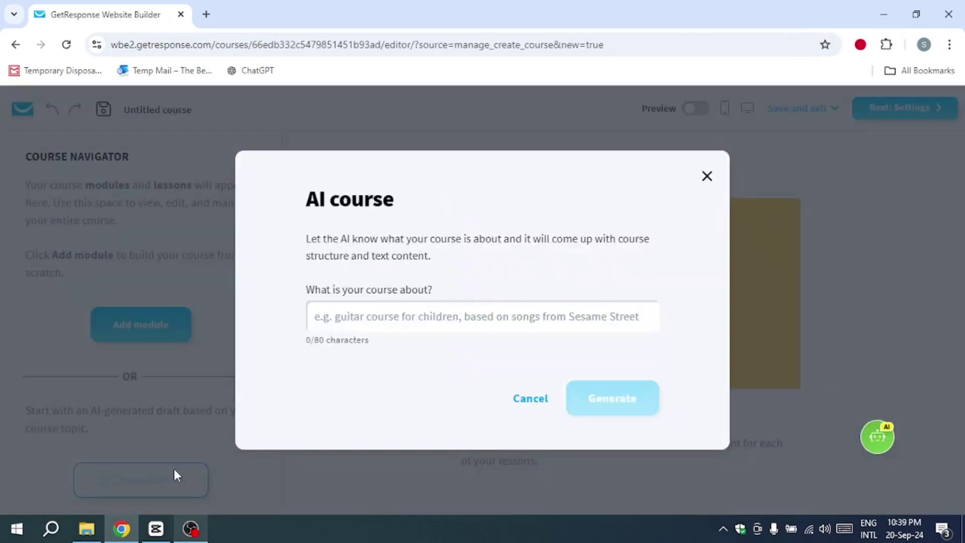
left_click(432, 317)
left_click(433, 352)
left_click(585, 400)
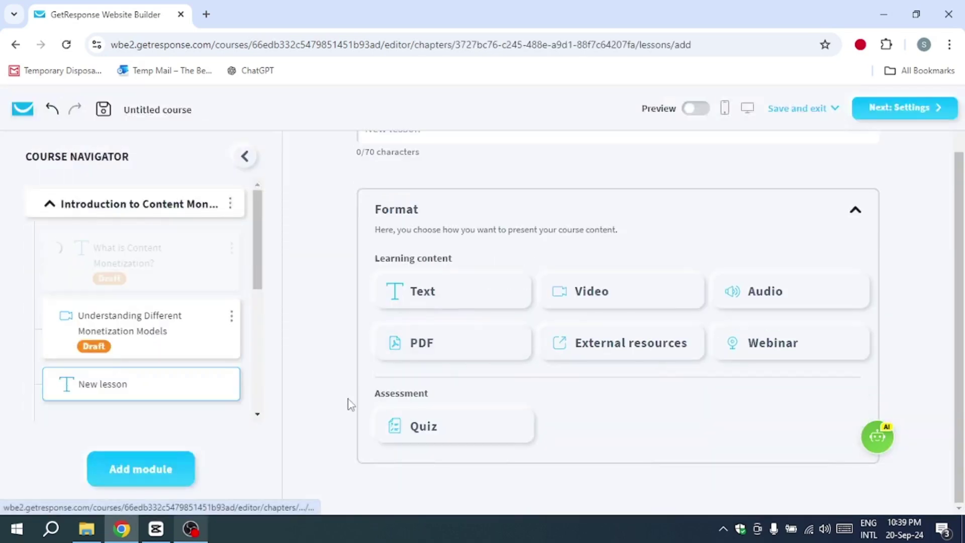
Add a text lesson to the first course module and switch its format to Quiz
left_click(435, 300)
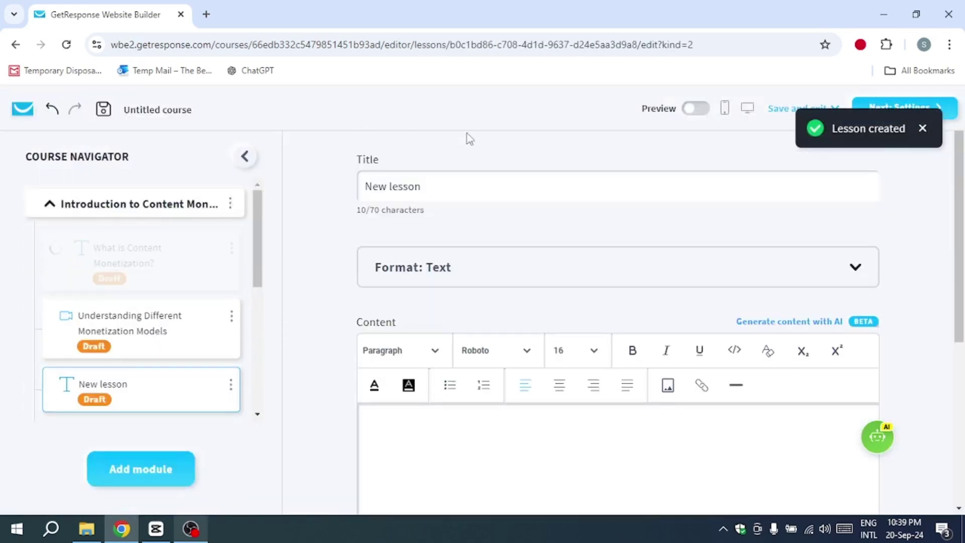
left_click(245, 158)
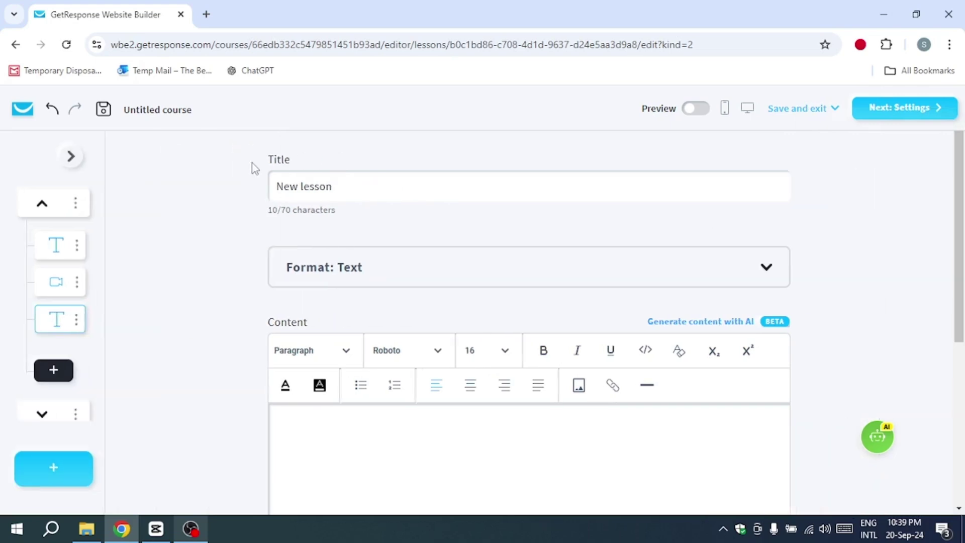
left_click(365, 270)
left_click(344, 346)
left_click(572, 347)
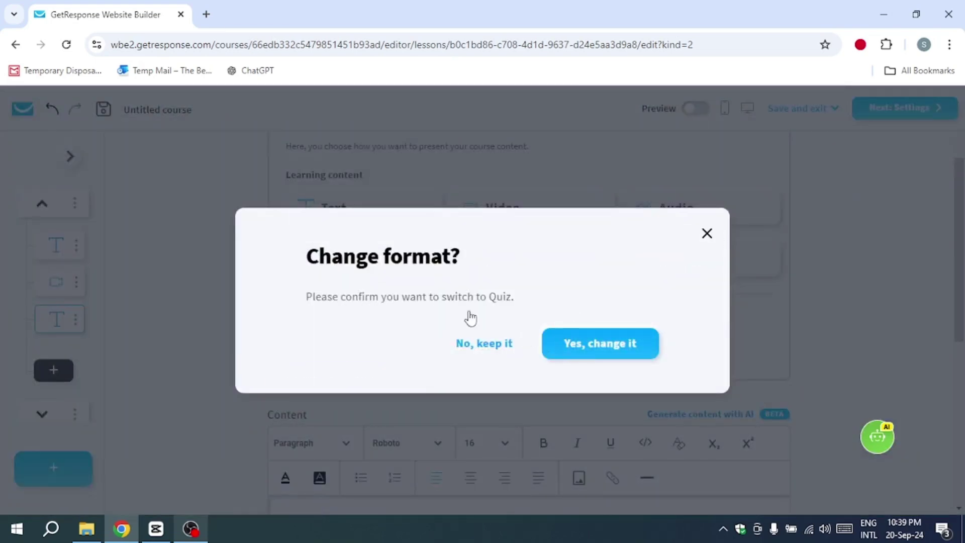
scroll(385, 288, "down", 2)
scroll(385, 288, "up", 2)
Expand the course navigator and add a module titled content to the course
left_click(70, 156)
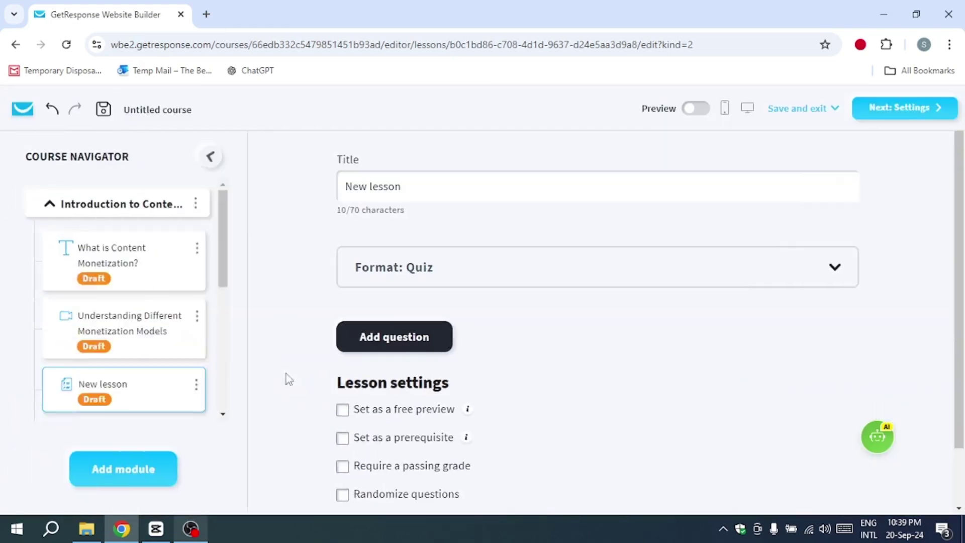
left_click(162, 475)
left_click(506, 300)
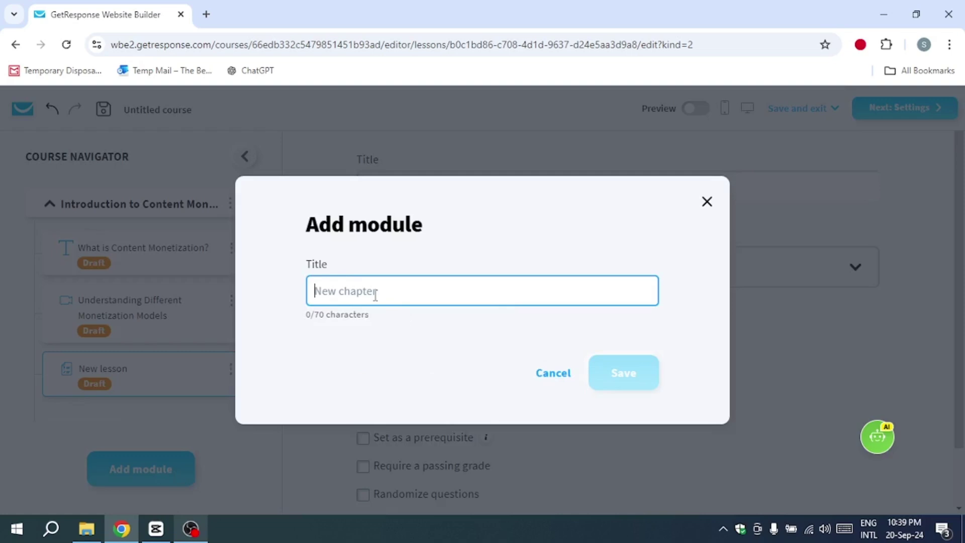
type("content")
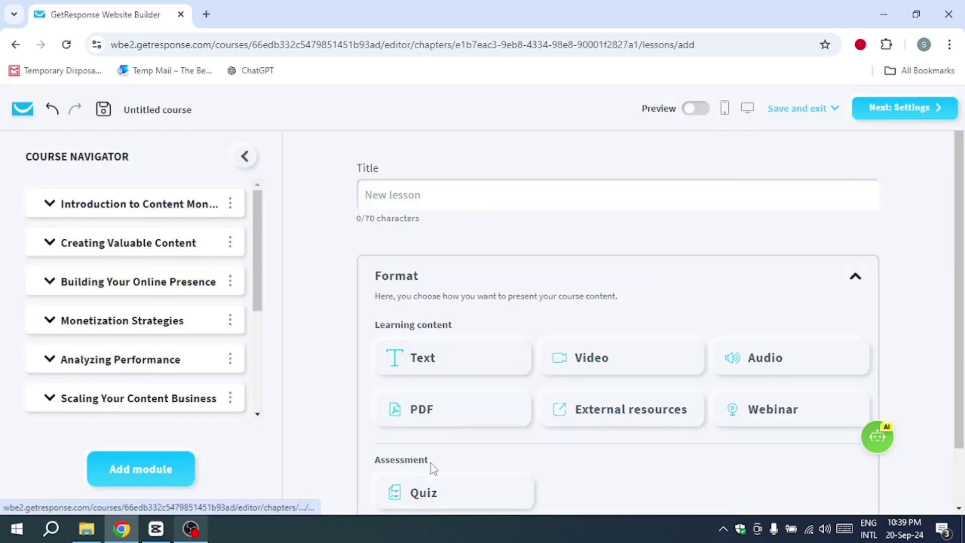
Proceed from the lesson editor to the course settings and review the course title and pricing options
scroll(430, 453, "down", 2)
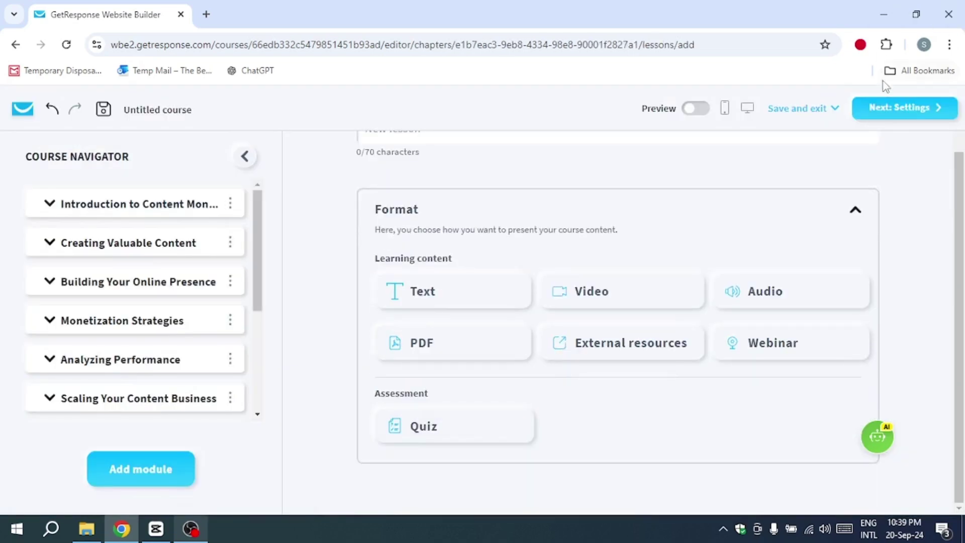
left_click(891, 111)
scroll(709, 149, "down", 3)
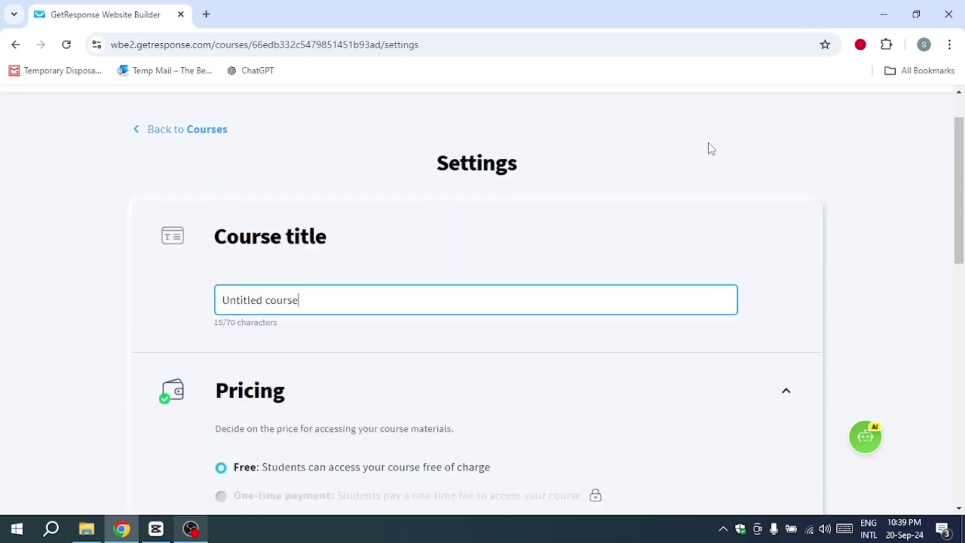
scroll(243, 176, "down", 4)
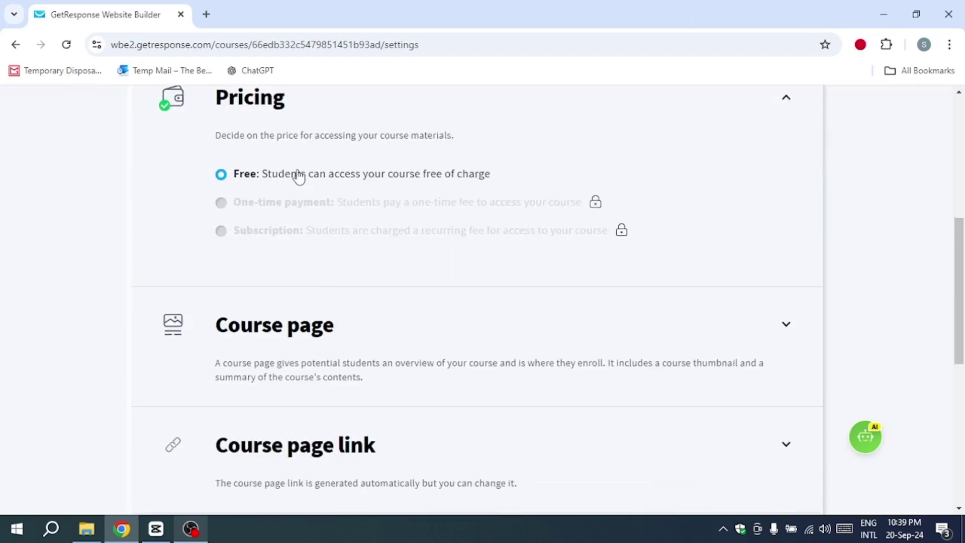
scroll(300, 174, "up", 1)
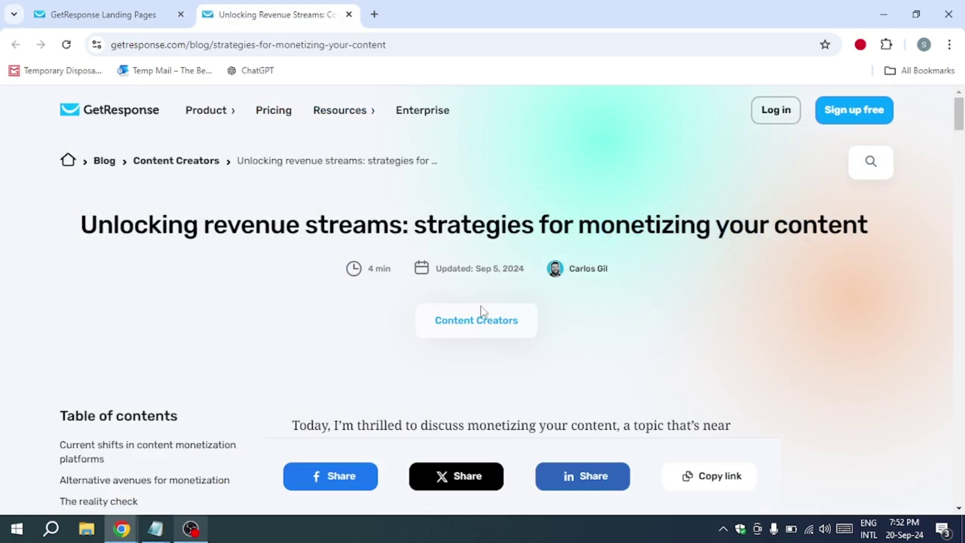
Read the blog article on monetizing content, from its introduction through the opportunity section to the path forward
scroll(472, 338, "down", 3)
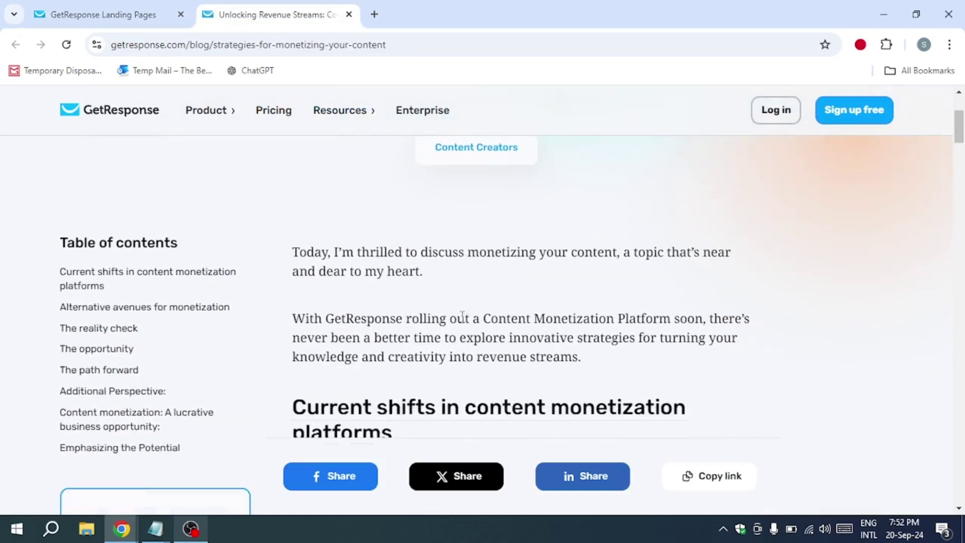
scroll(462, 315, "down", 2)
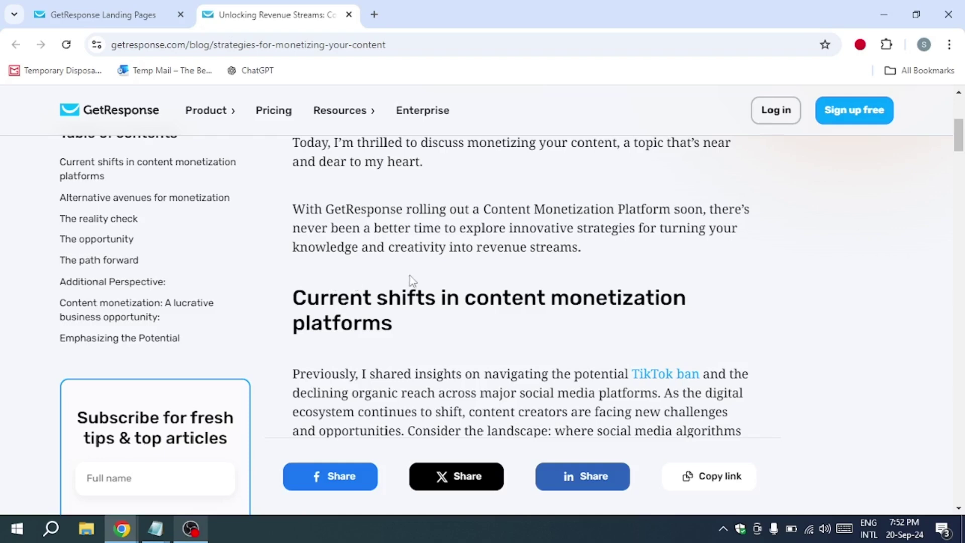
scroll(505, 269, "down", 2)
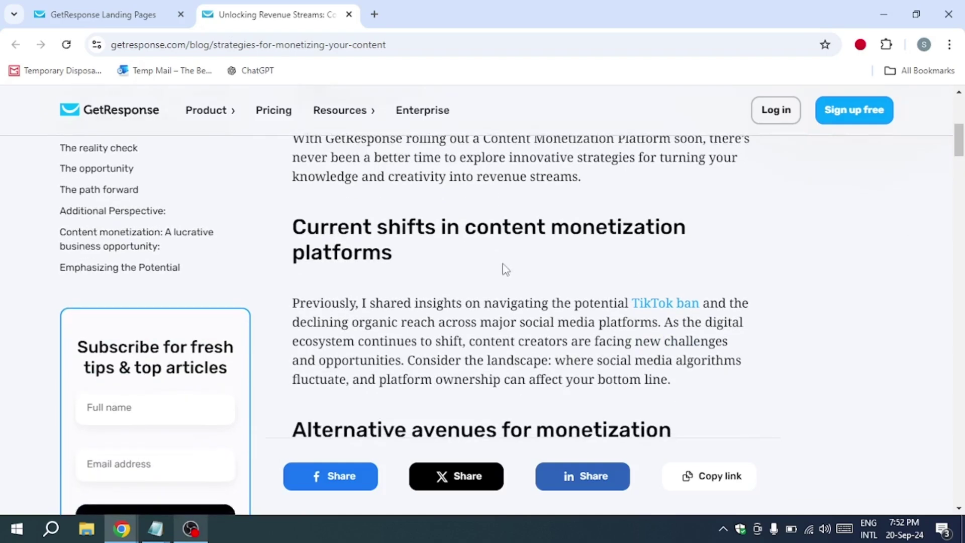
scroll(505, 269, "down", 2)
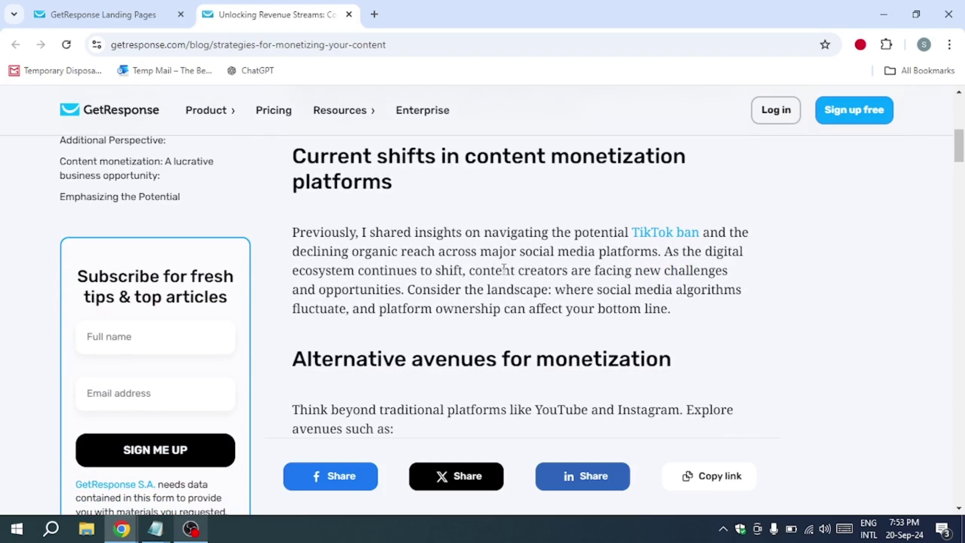
scroll(504, 269, "down", 3)
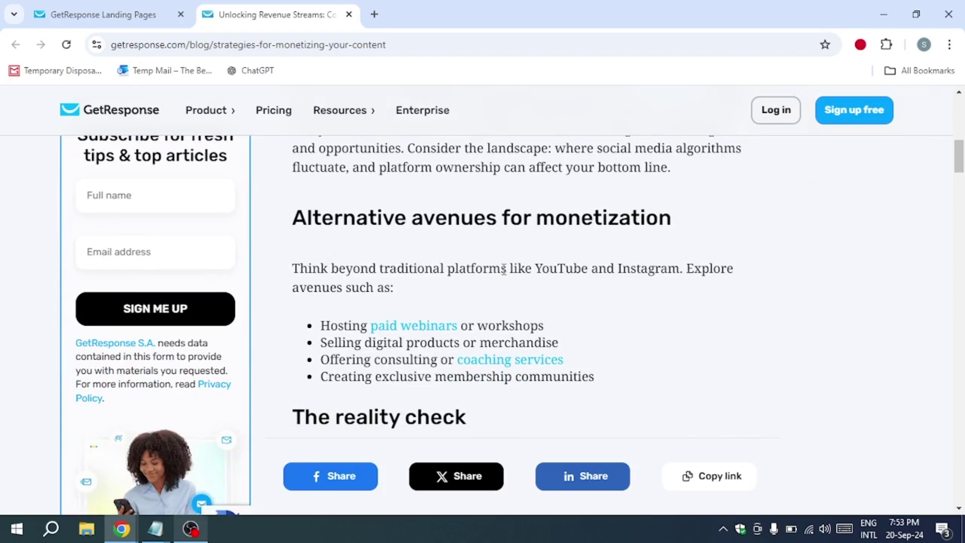
scroll(504, 269, "down", 3)
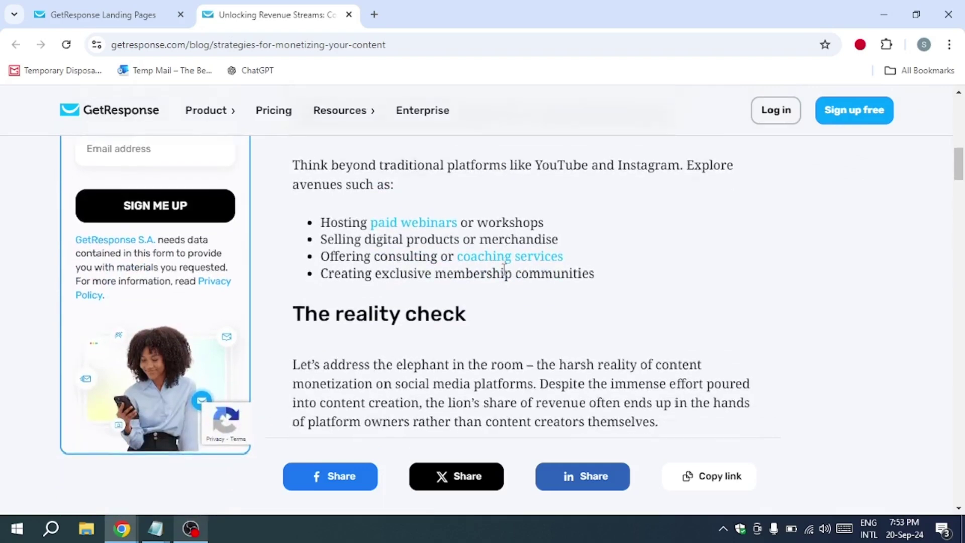
scroll(504, 269, "down", 1)
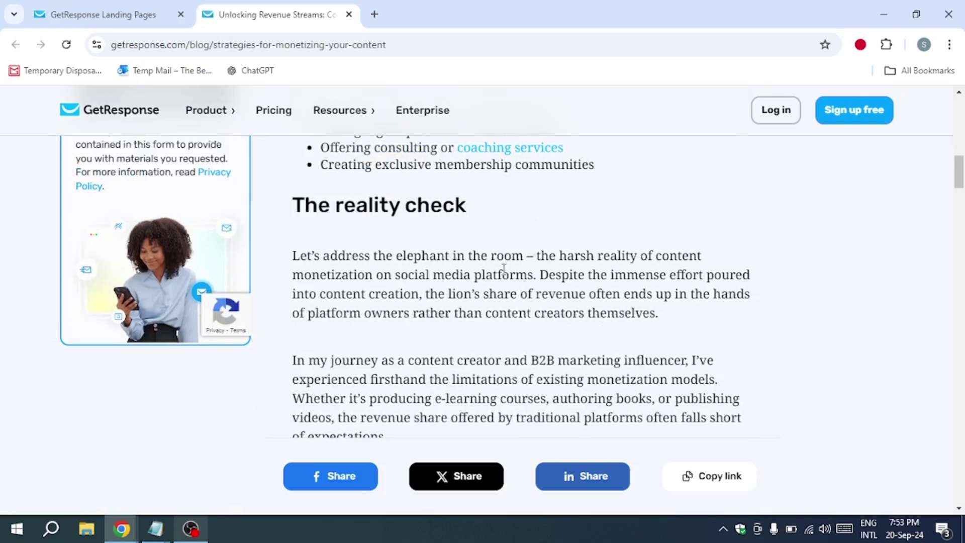
scroll(504, 268, "down", 3)
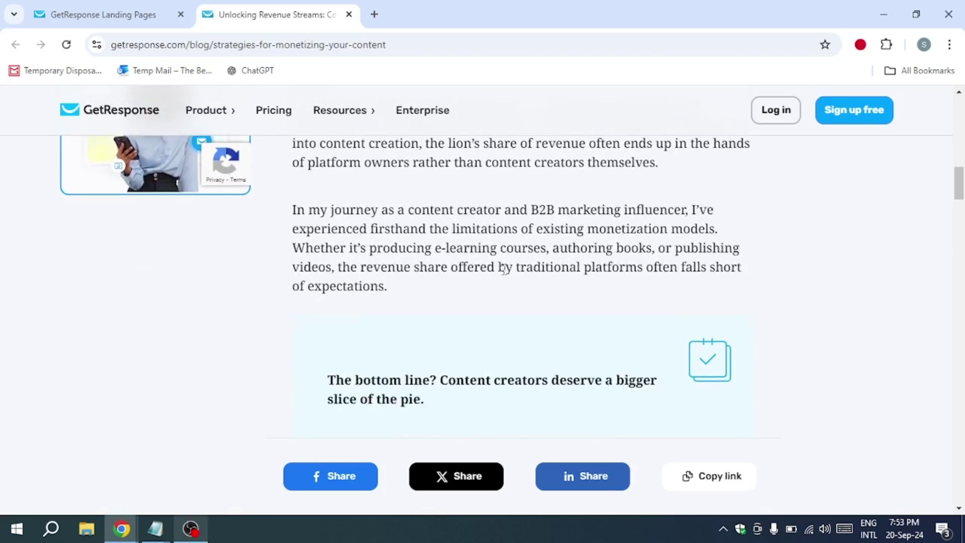
scroll(504, 269, "down", 1)
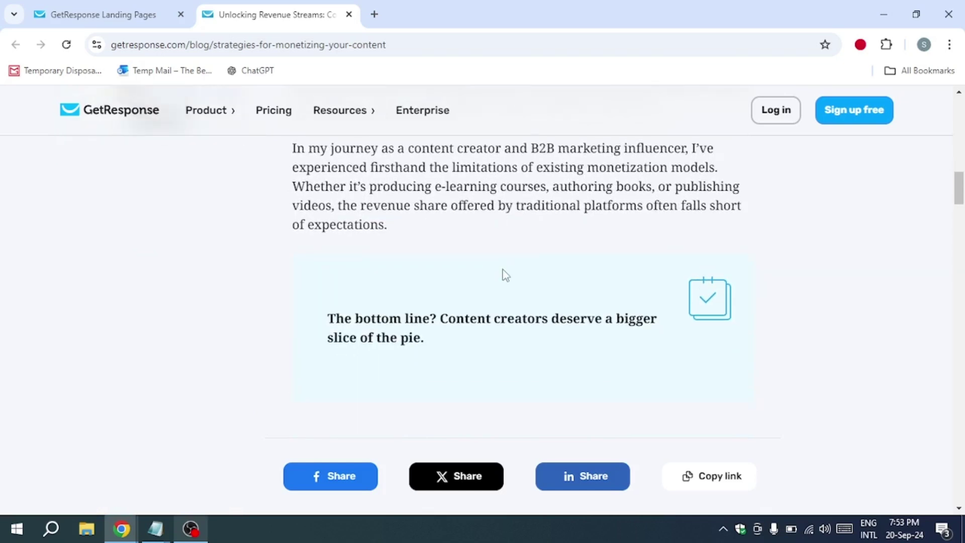
scroll(505, 274, "down", 3)
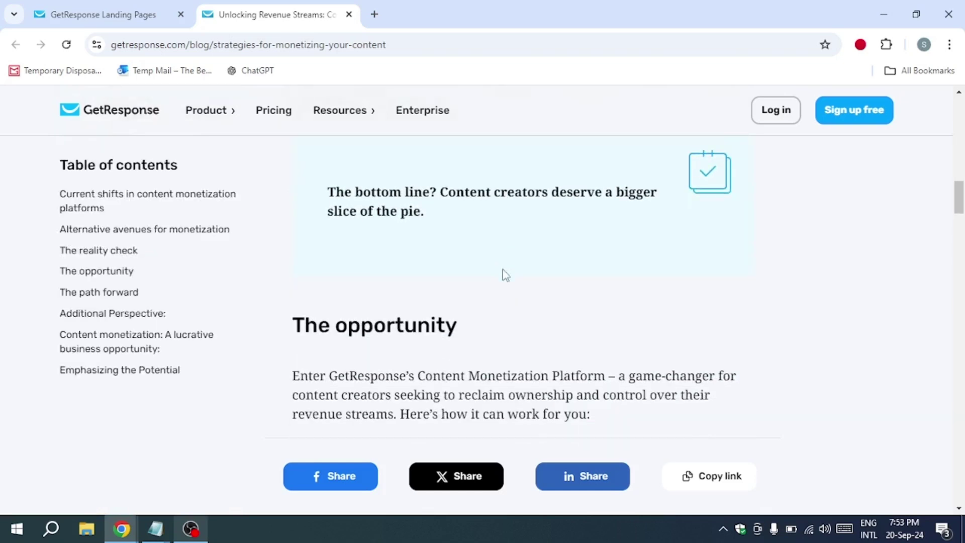
scroll(505, 275, "down", 1)
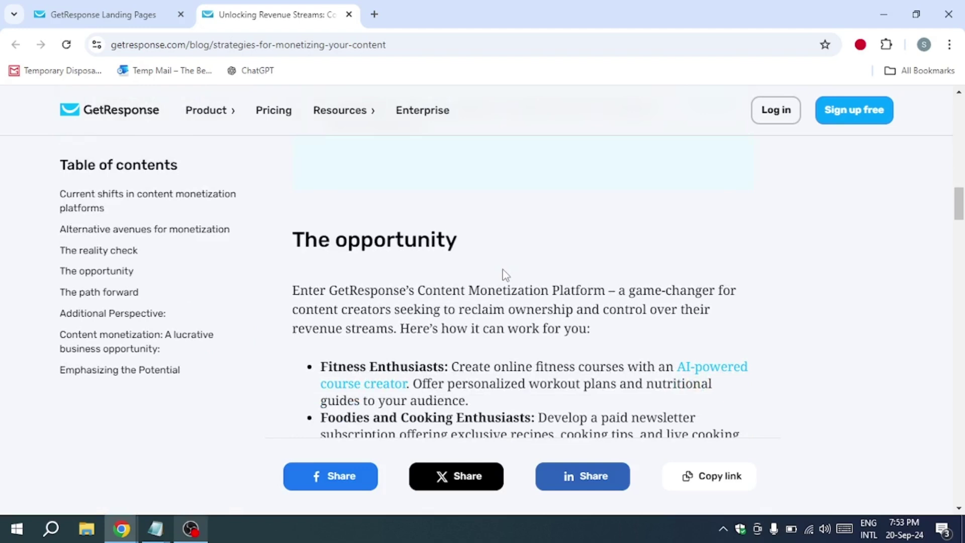
scroll(505, 274, "down", 1)
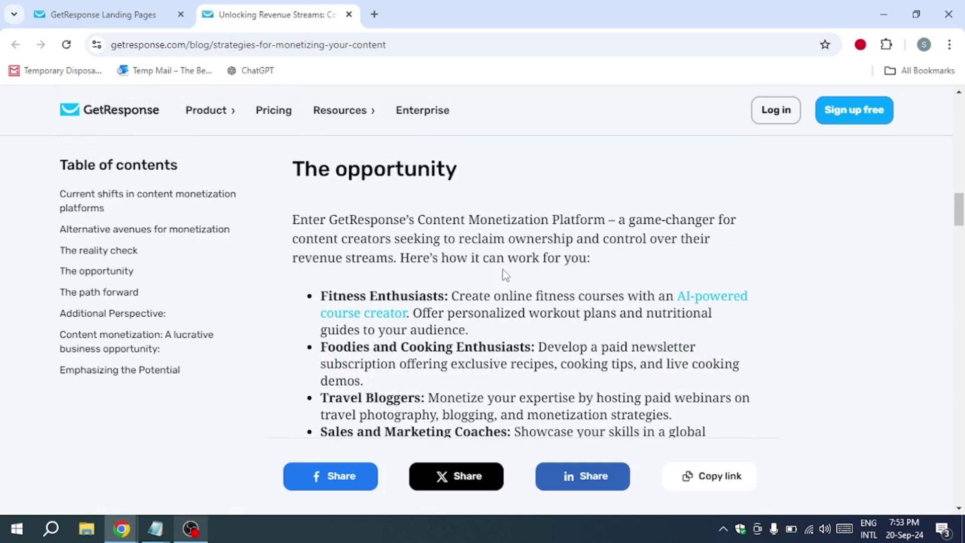
scroll(504, 274, "down", 3)
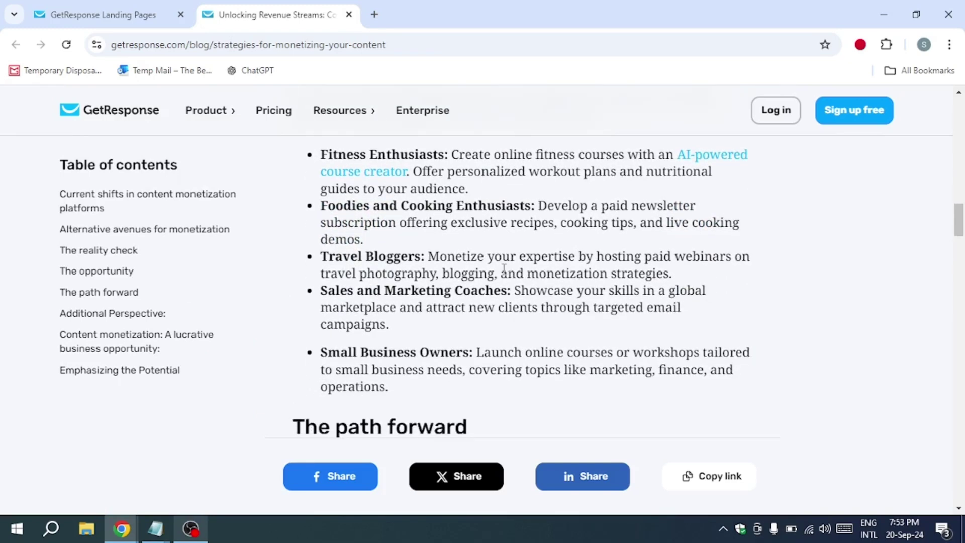
scroll(504, 268, "down", 5)
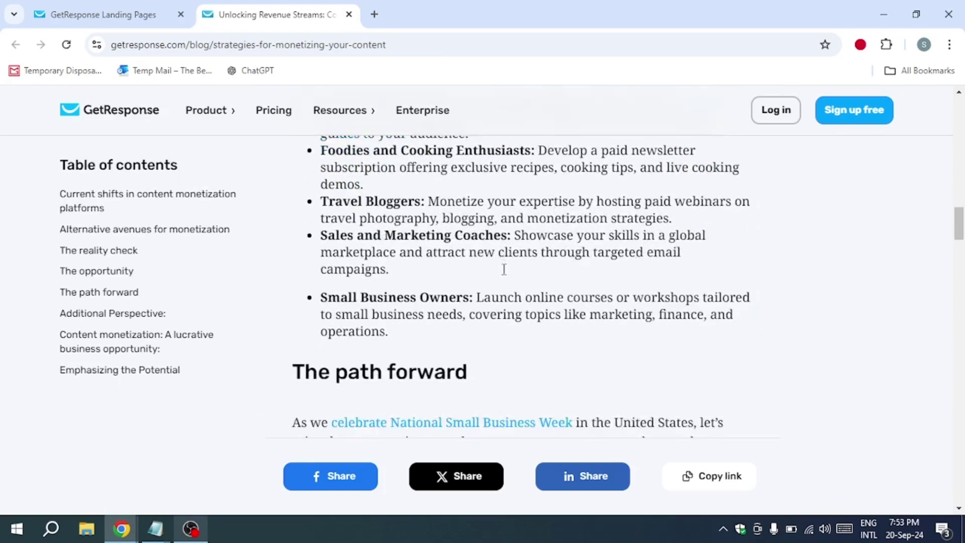
scroll(504, 268, "down", 1)
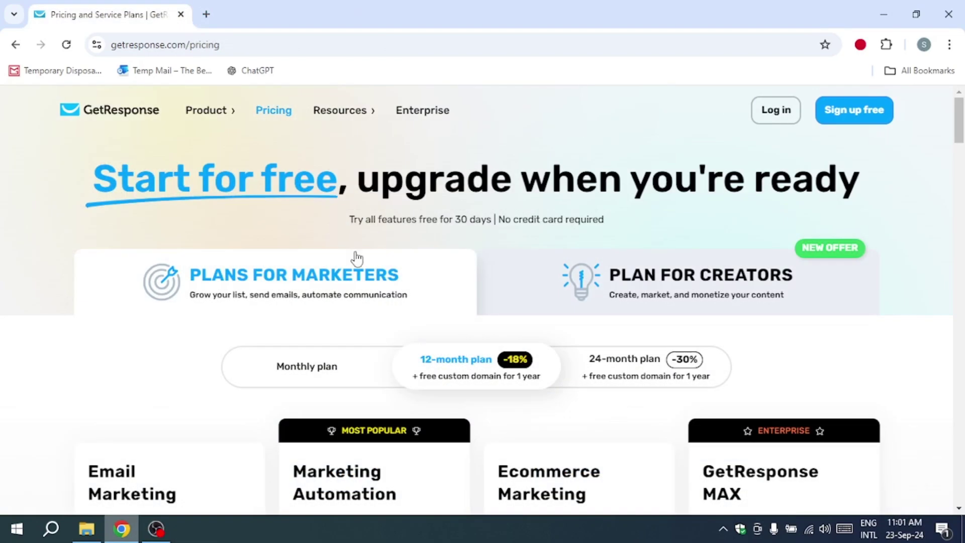
Compare the prices and included features of the 12-month plans for marketers on the pricing page
scroll(345, 186, "down", 3)
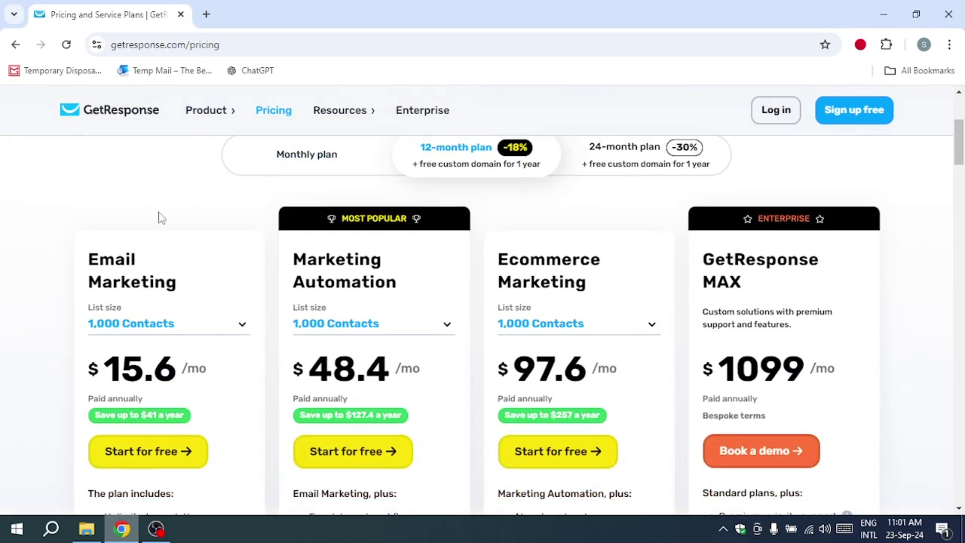
scroll(150, 243, "down", 1)
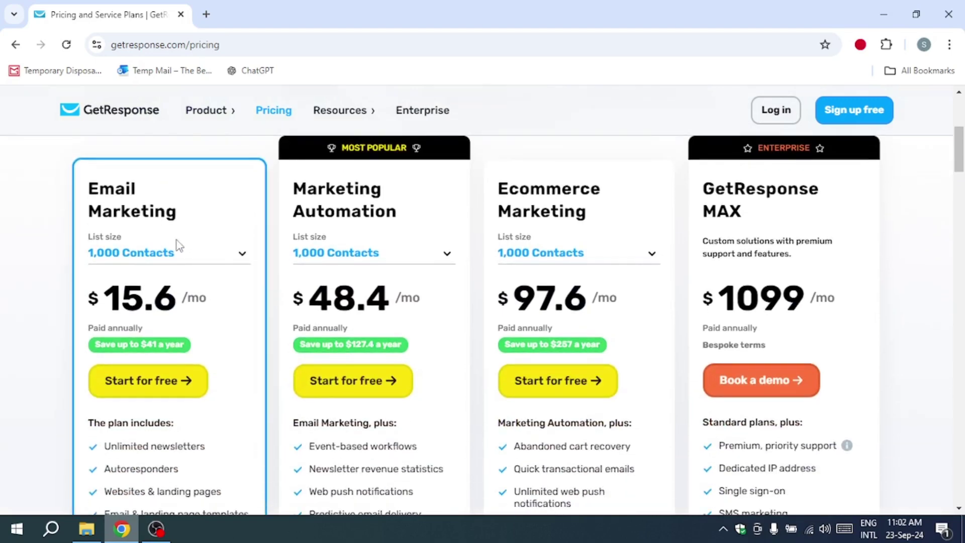
scroll(176, 241, "down", 1)
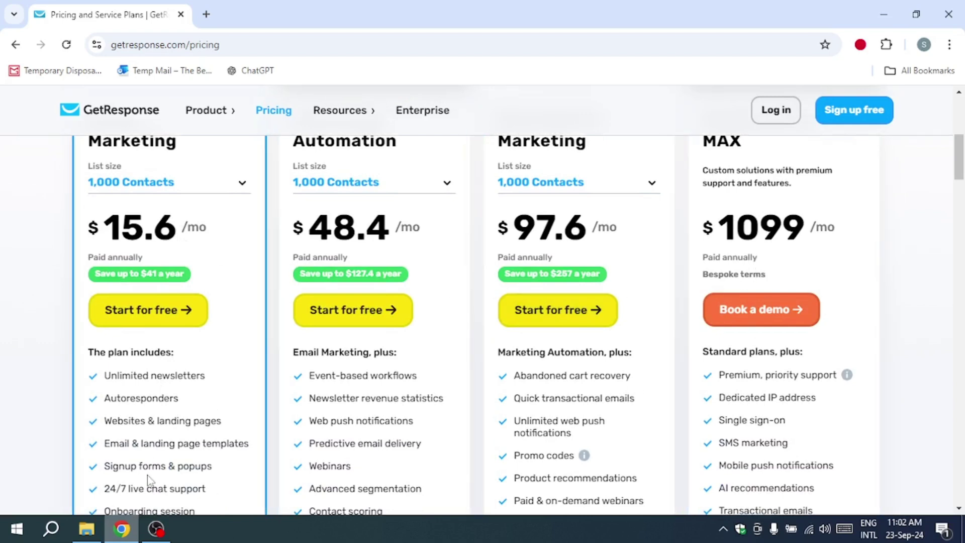
scroll(151, 488, "down", 1)
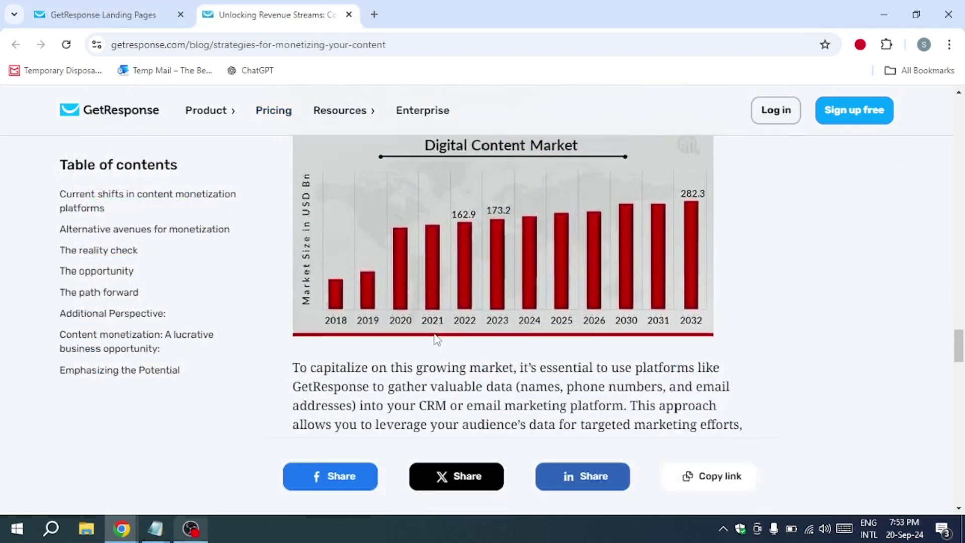
Read the end of the monetization article, from the digital content market chart through the closing video and author section
scroll(437, 338, "down", 2)
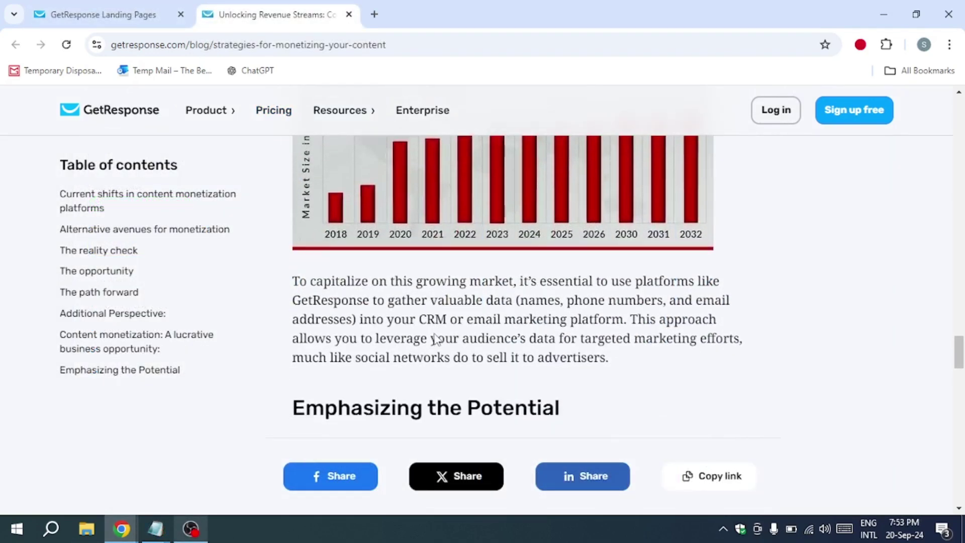
scroll(435, 337, "down", 3)
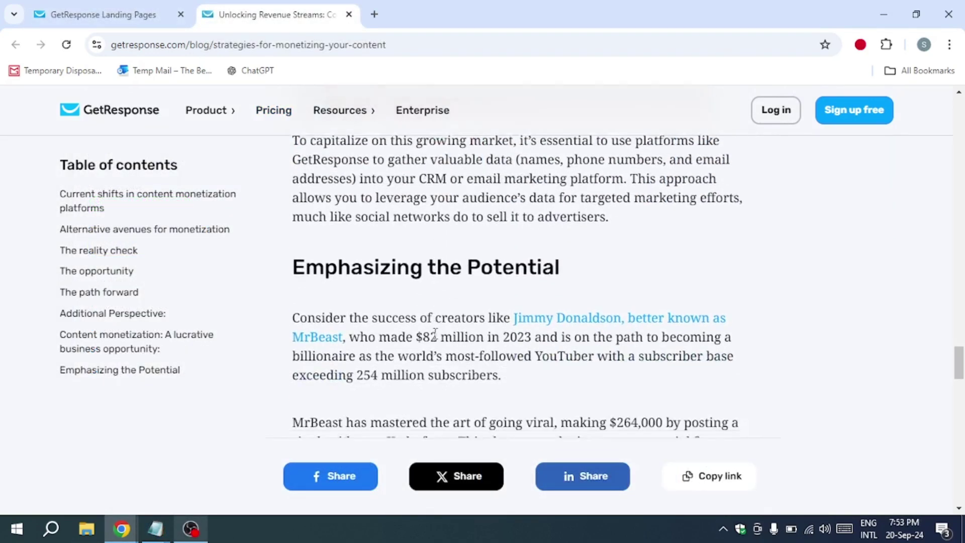
scroll(435, 333, "down", 2)
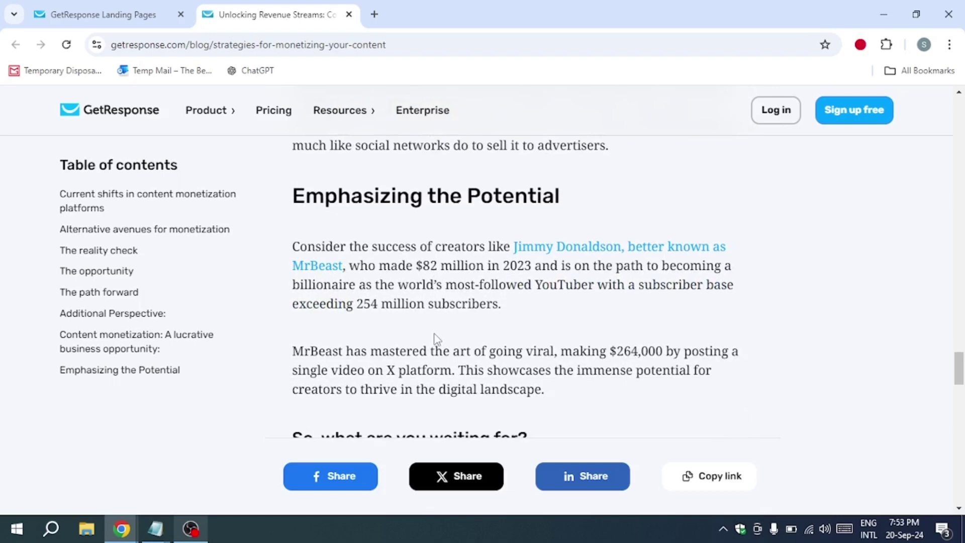
scroll(436, 334, "down", 2)
scroll(435, 337, "down", 1)
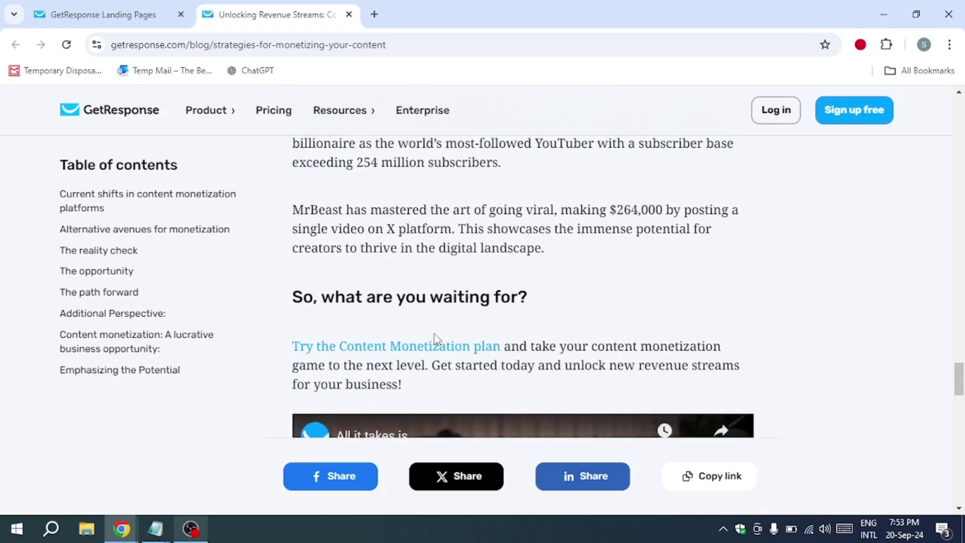
scroll(435, 339, "down", 3)
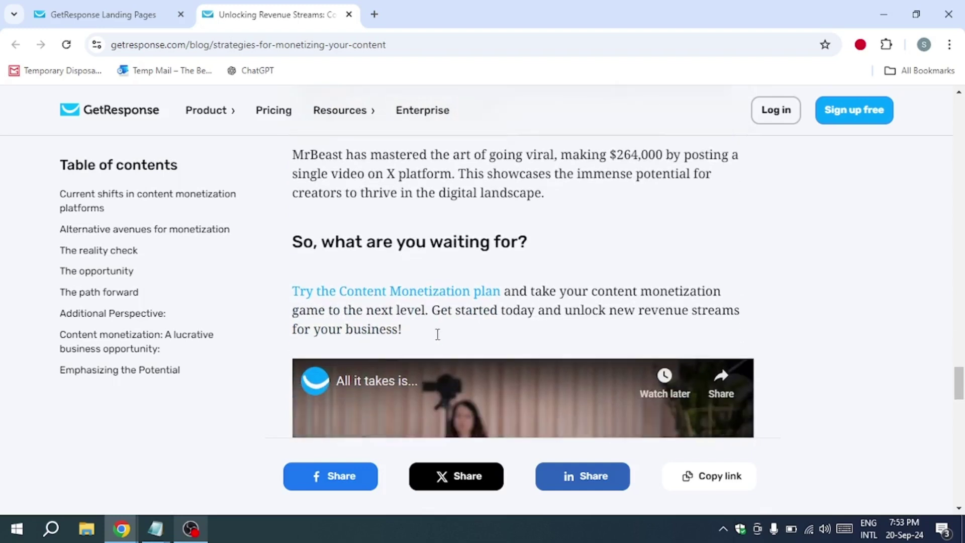
scroll(438, 341, "down", 2)
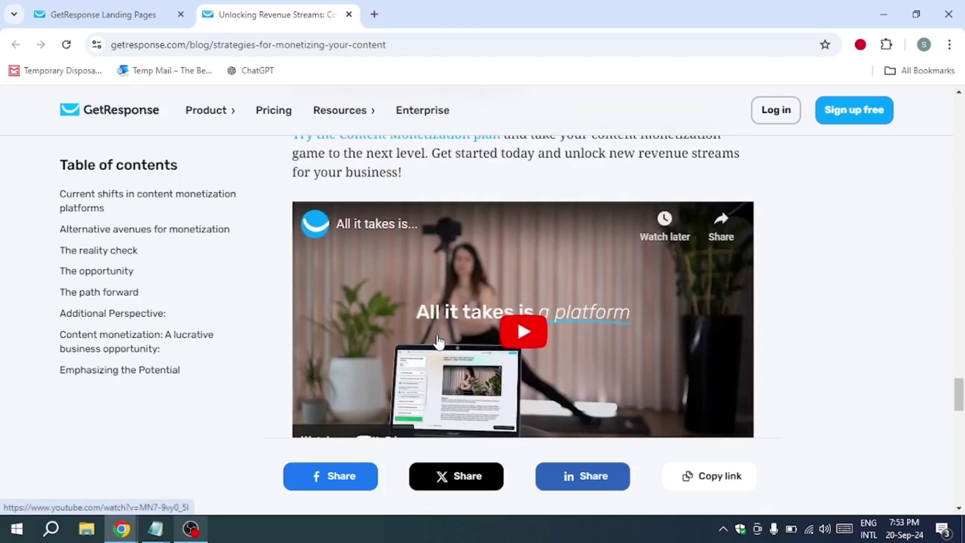
scroll(438, 342, "down", 2)
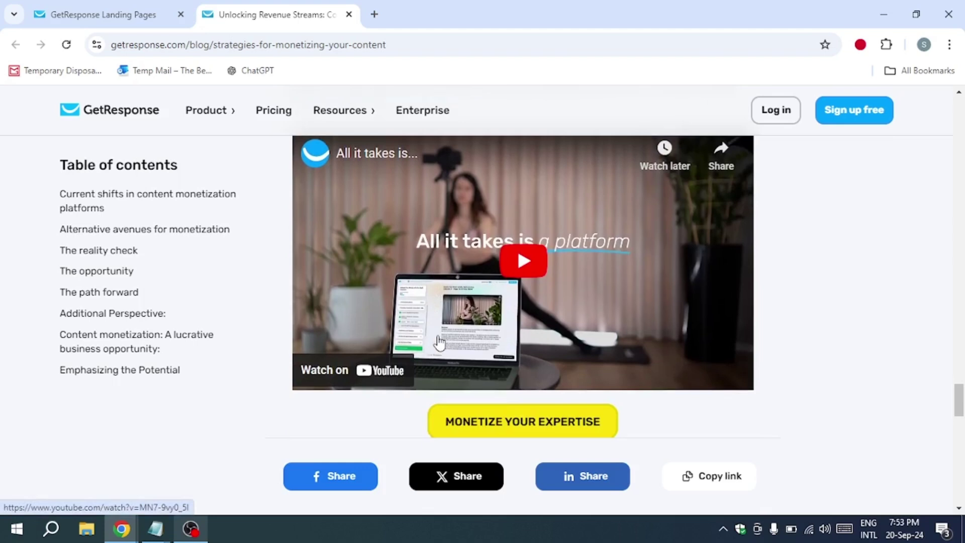
scroll(438, 341, "down", 4)
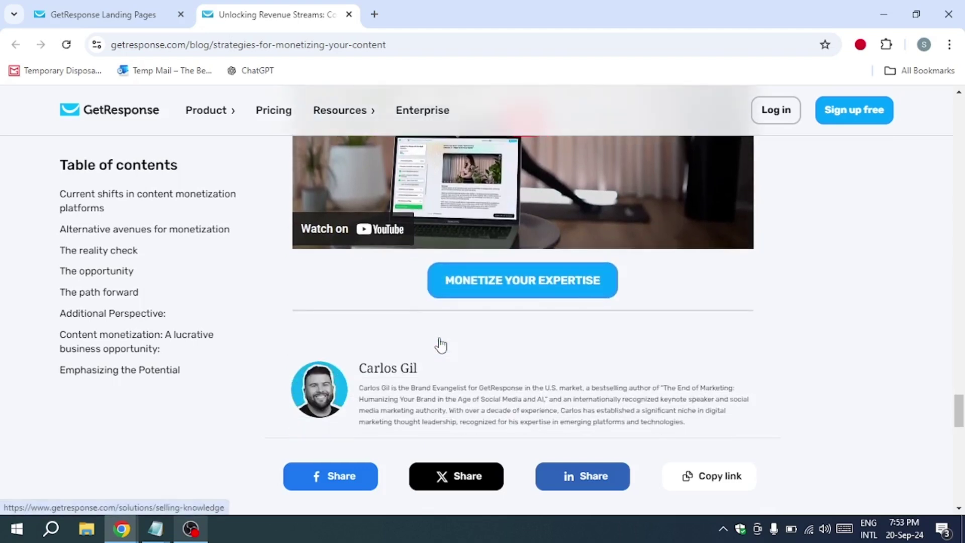
scroll(442, 343, "down", 4)
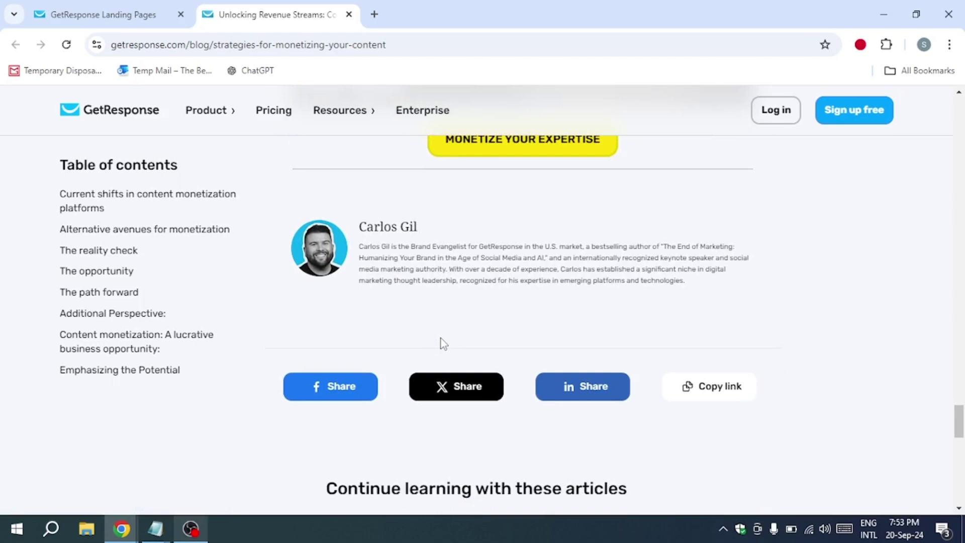
scroll(442, 343, "up", 3)
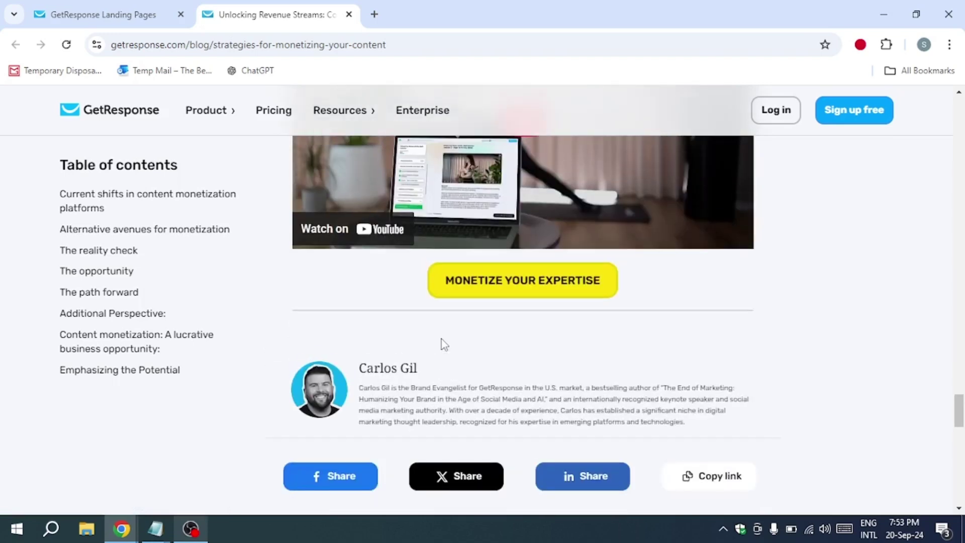